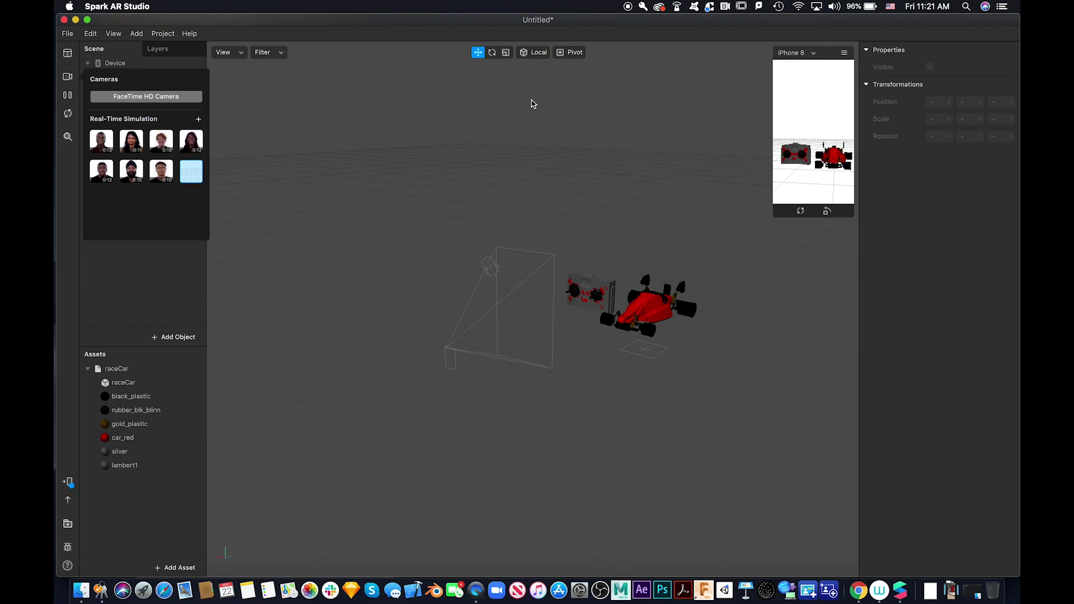
- Dismiss the Cameras popover to reveal planeTracker0 and raceCar in the Scene panel
left_click(804, 159)
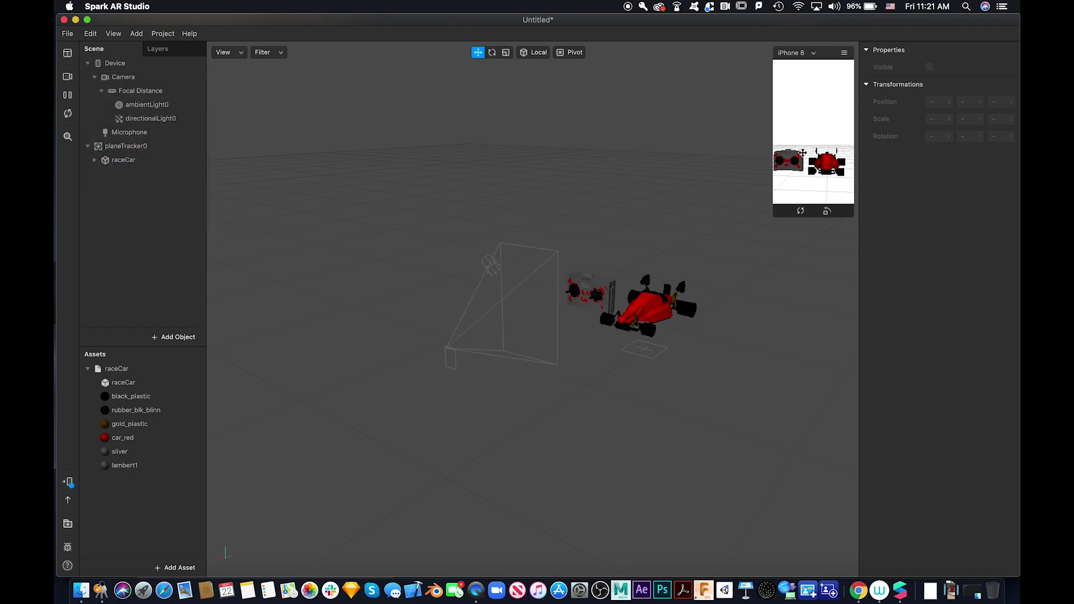
left_click(951, 592)
left_click(954, 557)
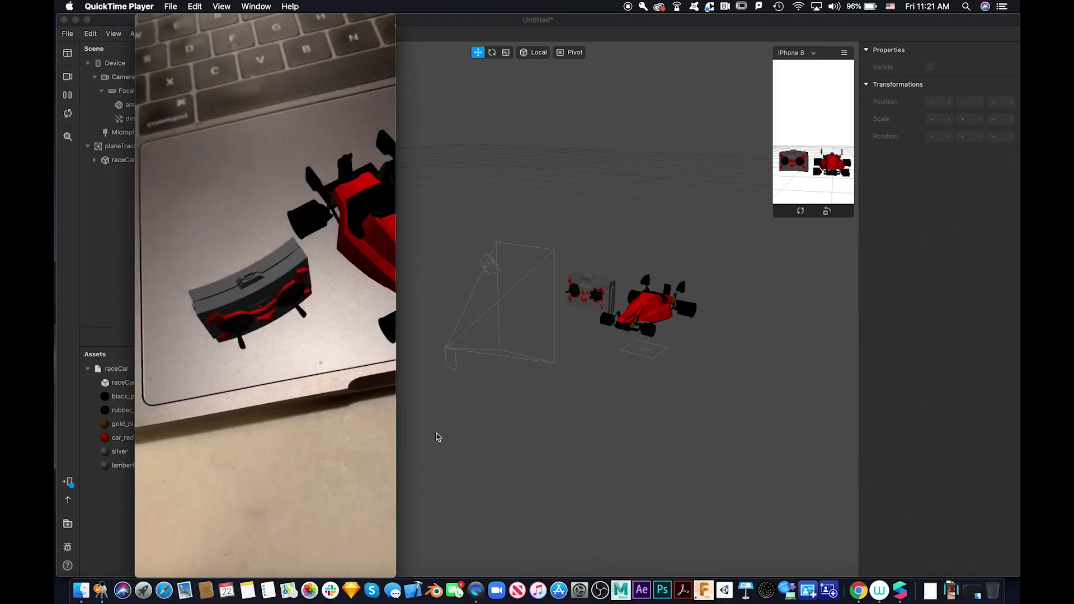
mouse_move(294, 23)
left_mouse_down()
mouse_move(363, 22)
mouse_move(316, 22)
left_mouse_up()
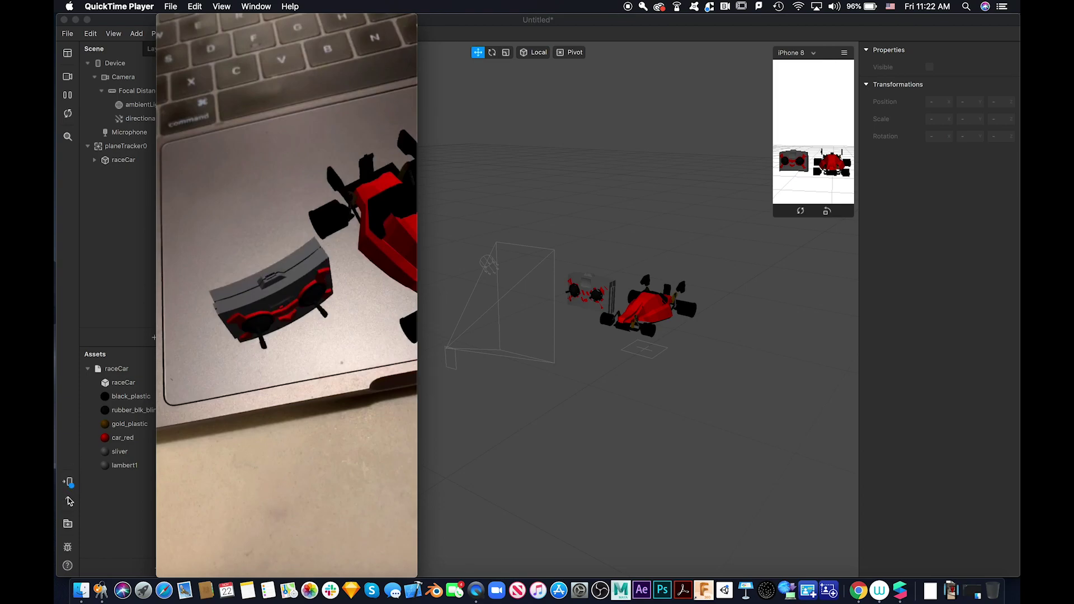
mouse_move(272, 357)
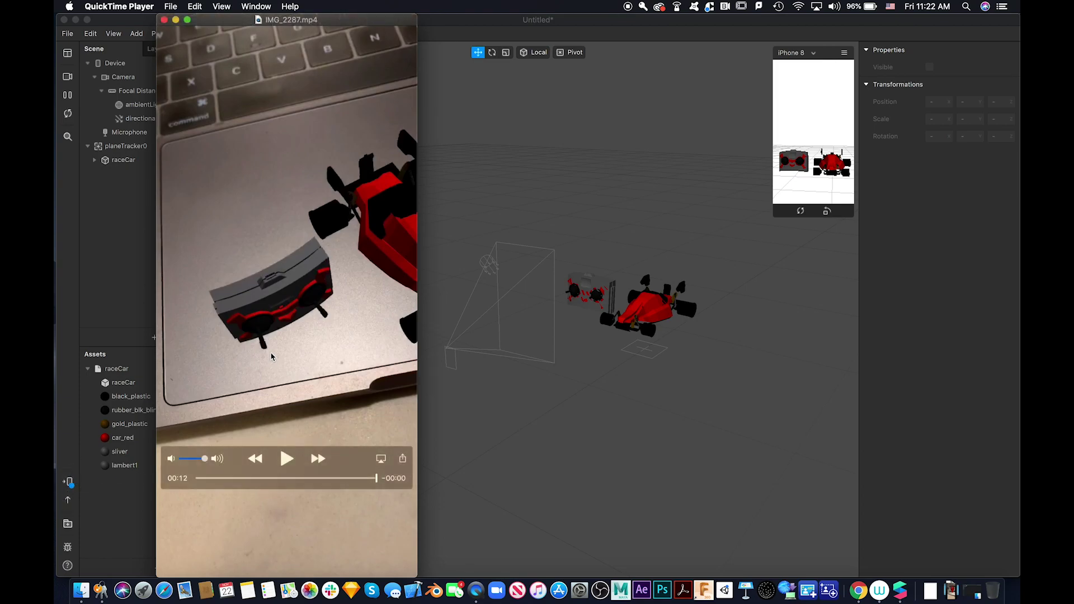
left_click(286, 460)
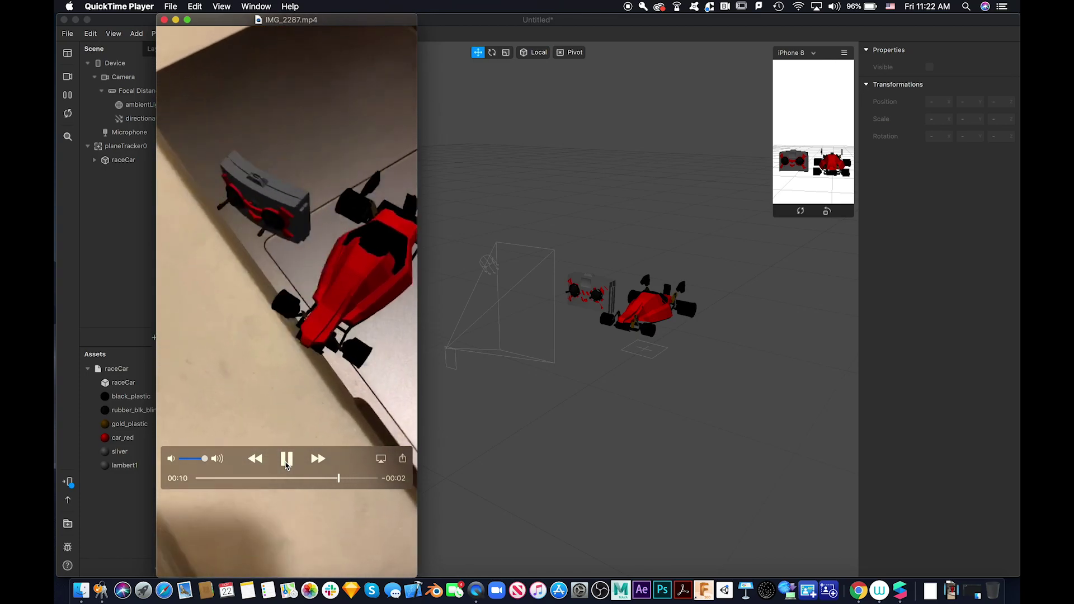
left_click(286, 459)
left_click(165, 20)
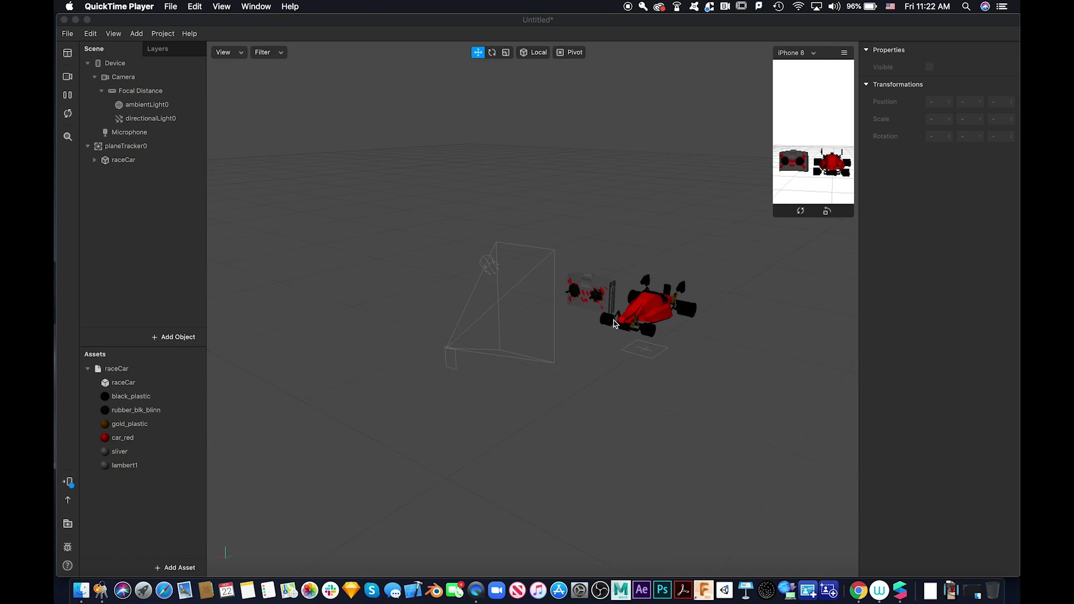
- Discard the race car project, create a blank project and enlarge its window to fill the screen
left_click(63, 20)
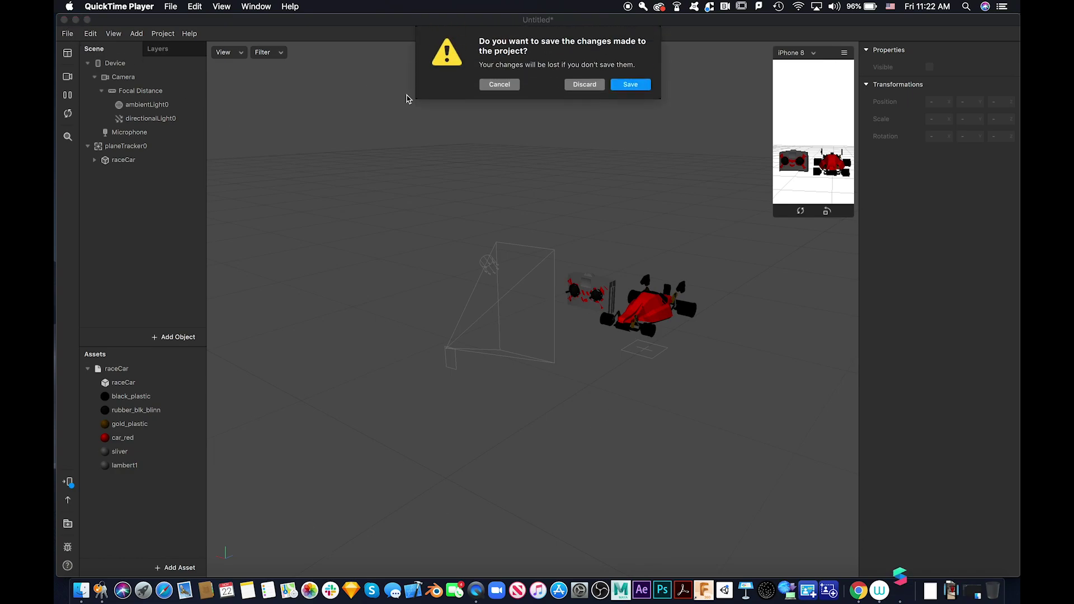
left_click(591, 87)
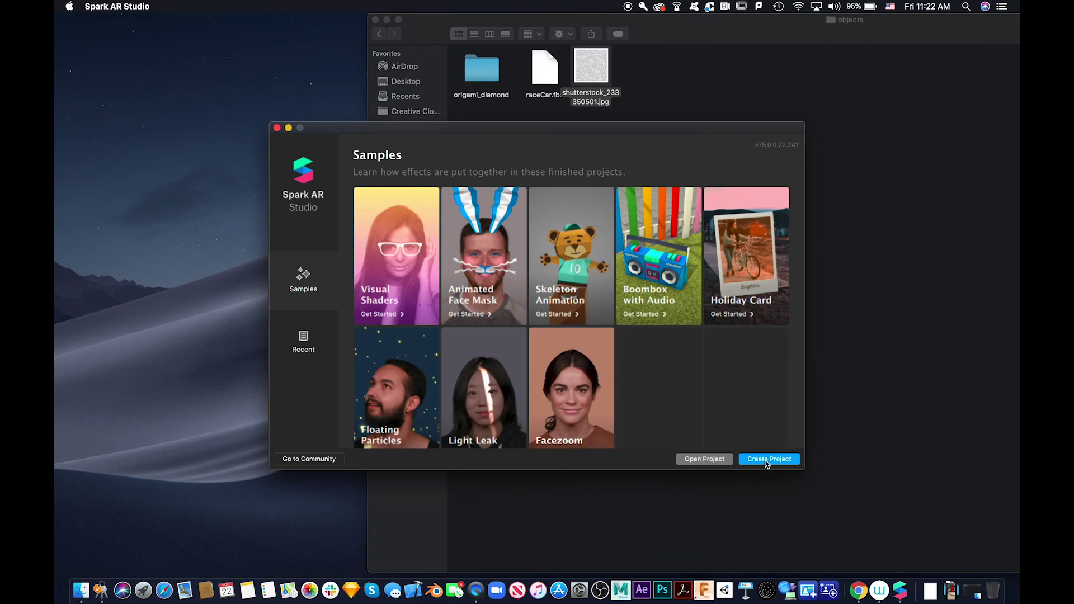
left_click(766, 461)
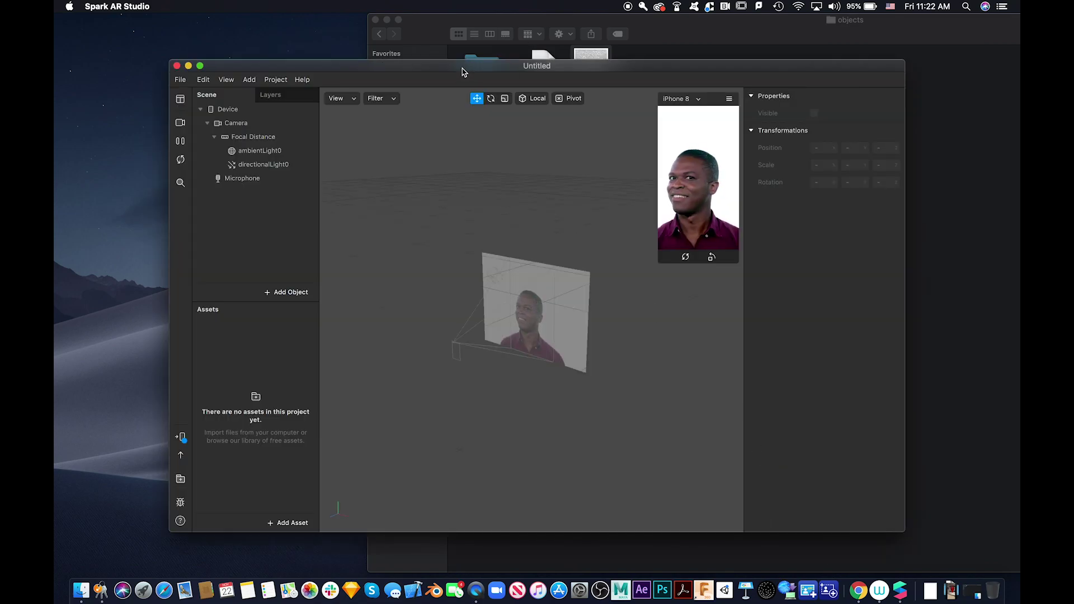
left_click_drag(463, 67, 361, 5)
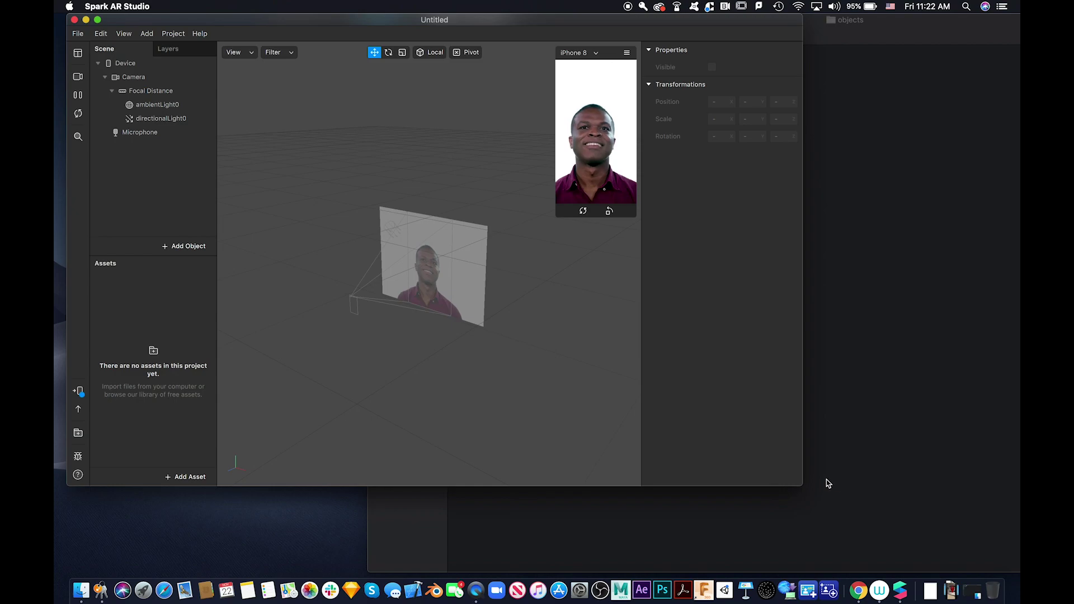
left_click_drag(802, 484, 1015, 576)
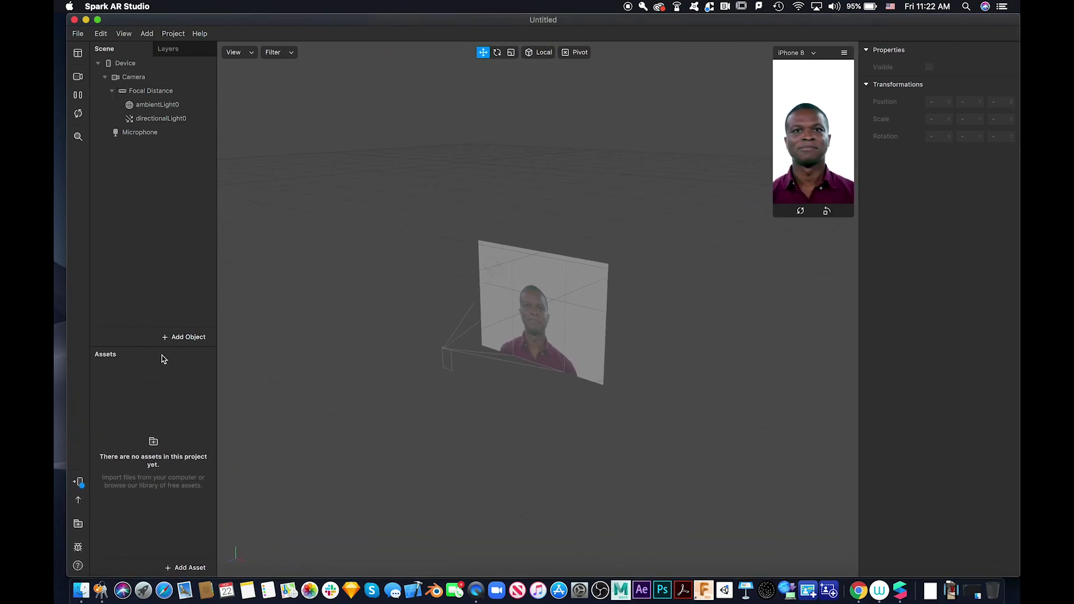
- Insert a Plane Tracker object, planeTracker0, into the scene and dismiss the WASD hint
left_click(191, 338)
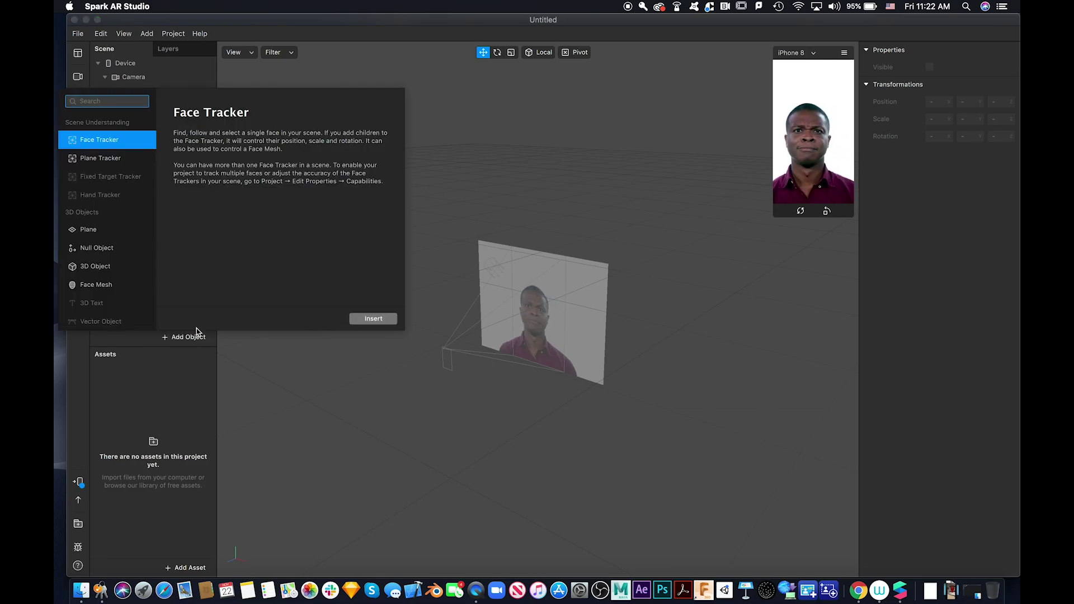
left_click(110, 161)
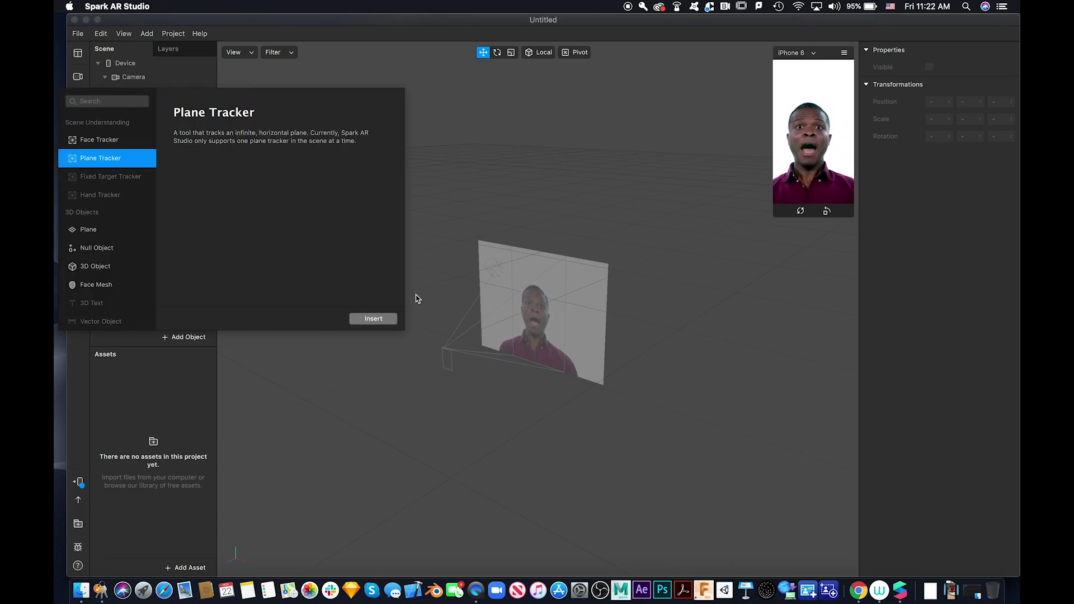
left_click(373, 318)
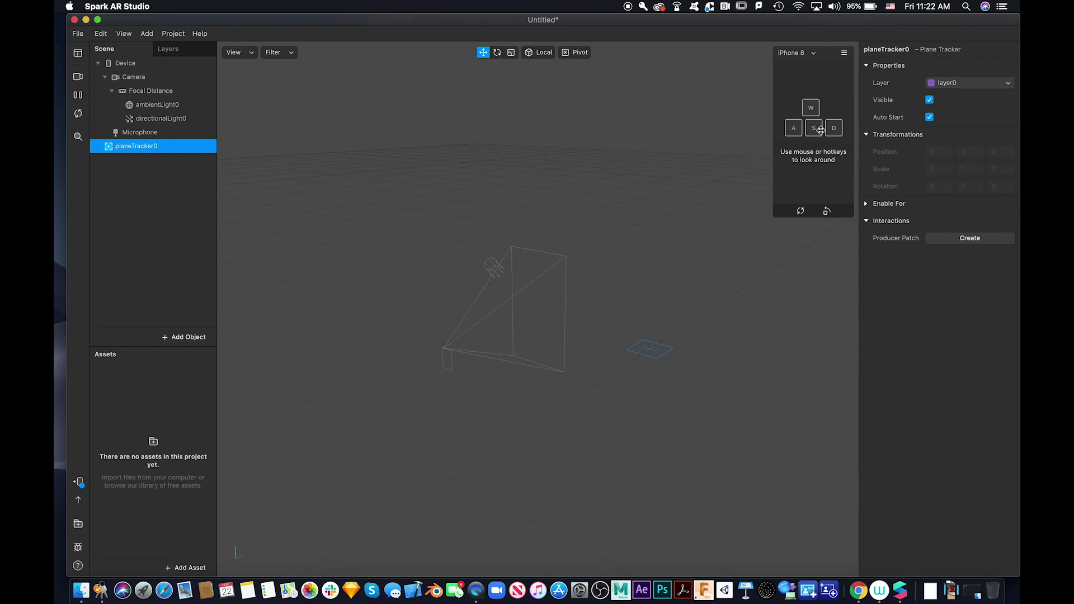
left_click(826, 153)
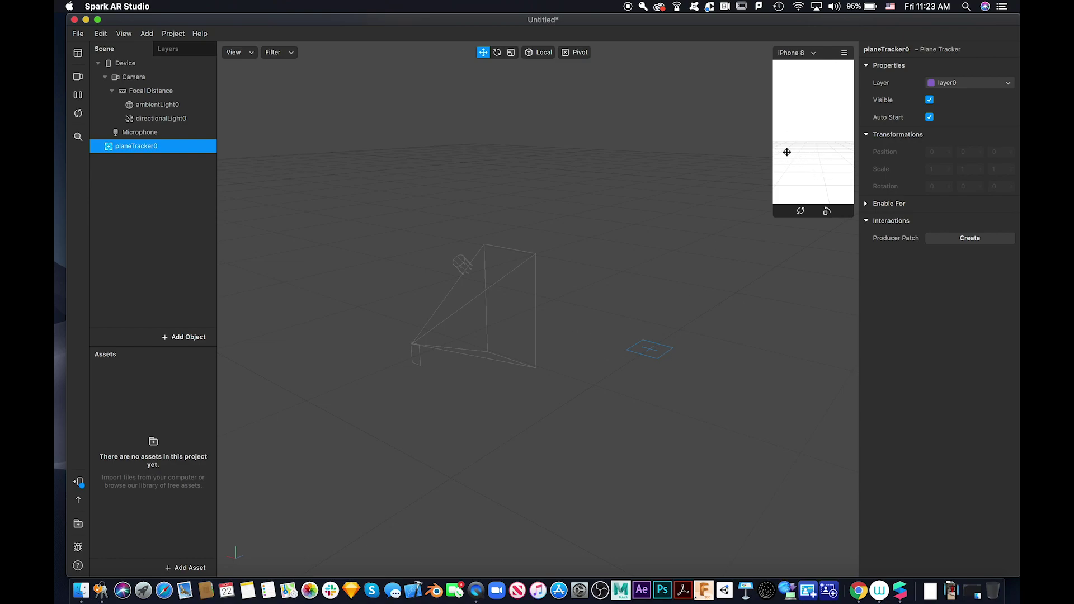
left_click(801, 211)
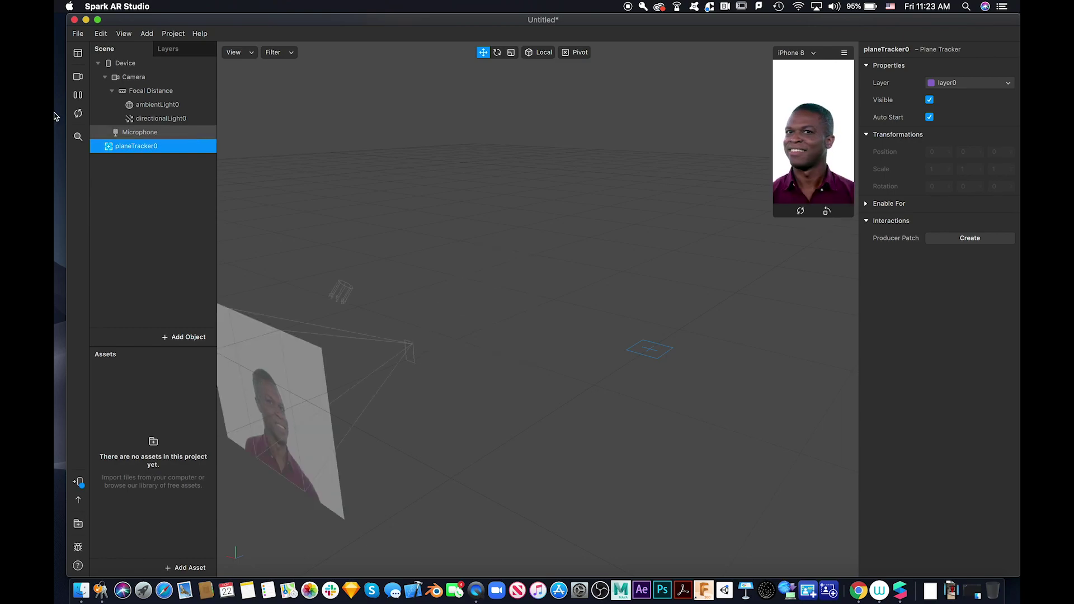
left_click(78, 78)
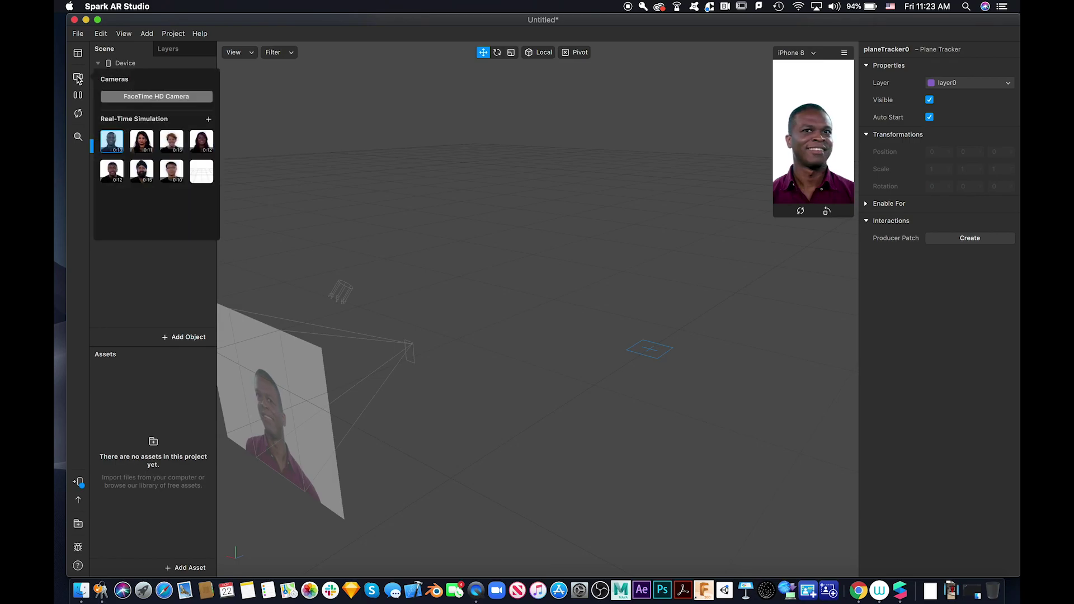
left_click(157, 96)
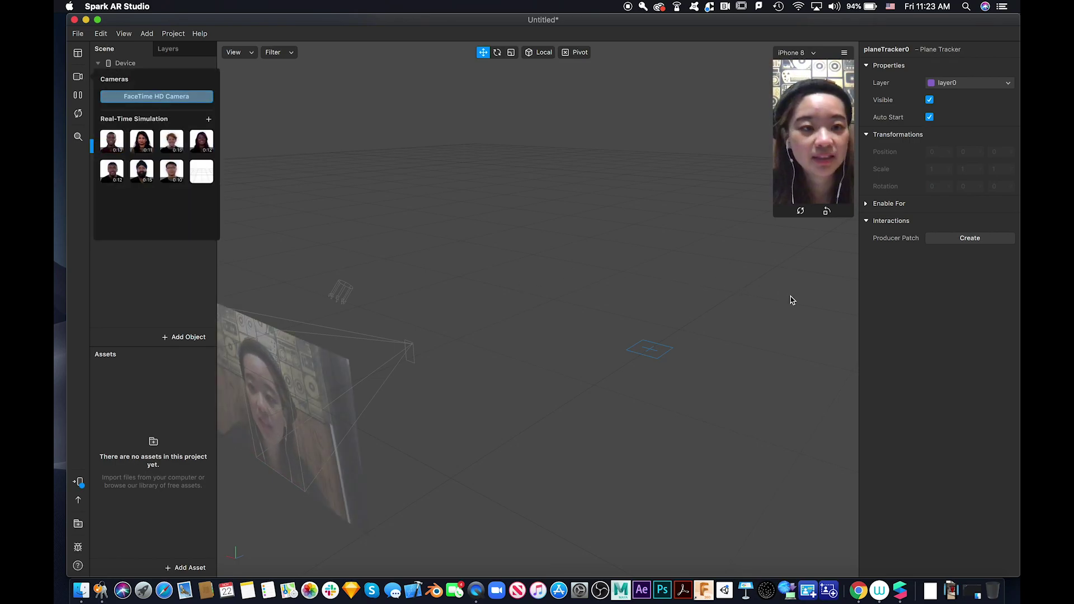
left_click(800, 218)
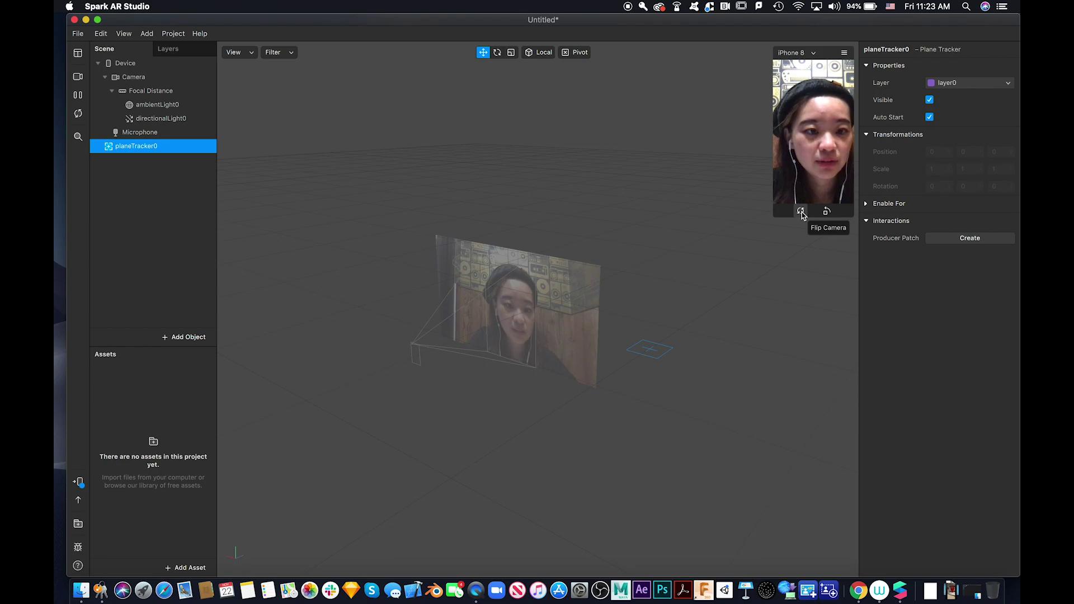
left_click(77, 75)
left_click(203, 169)
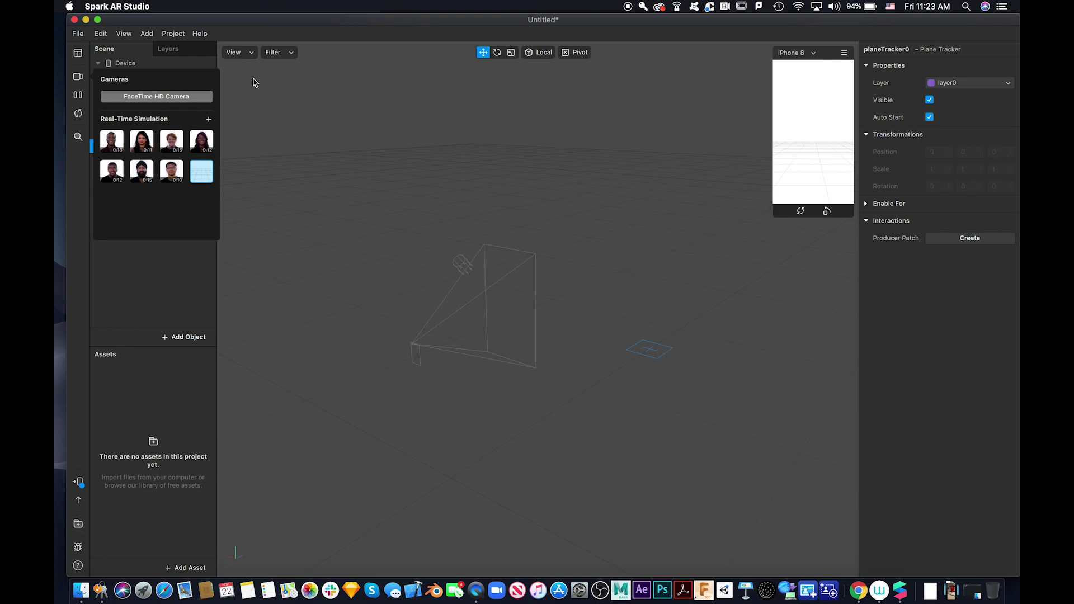
- With planeTracker0 selected, import raceCar.fbx from the computer and select the raceCar asset collection
left_click(140, 283)
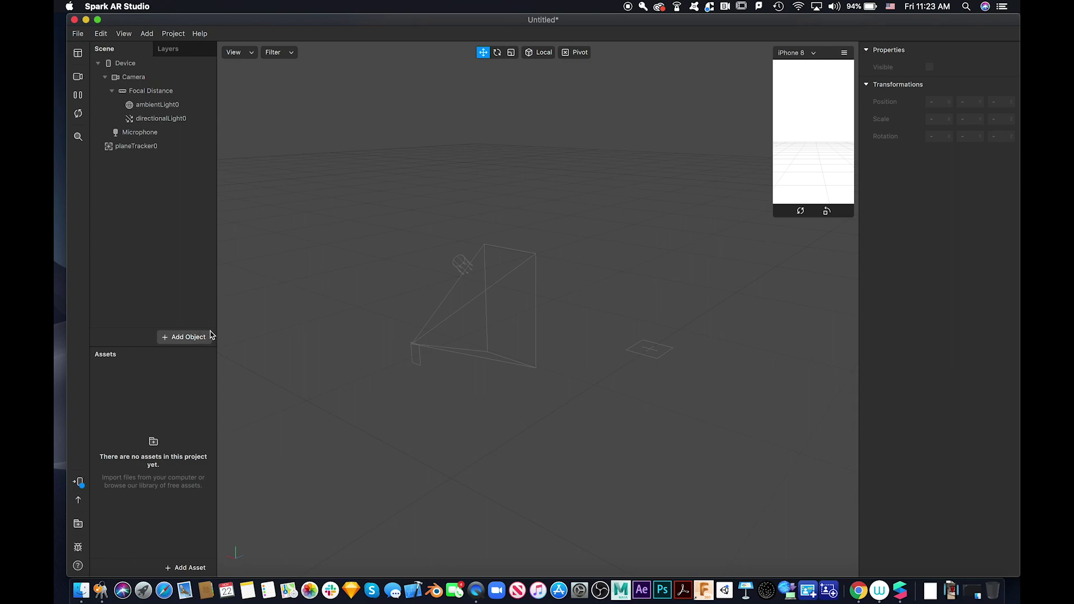
left_click(134, 148)
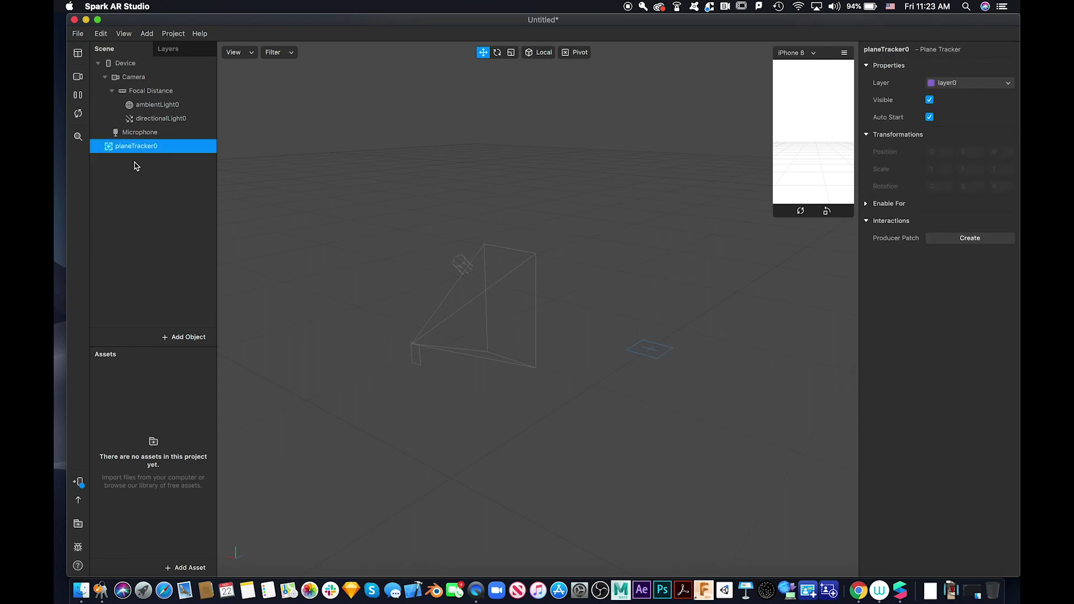
left_click(177, 568)
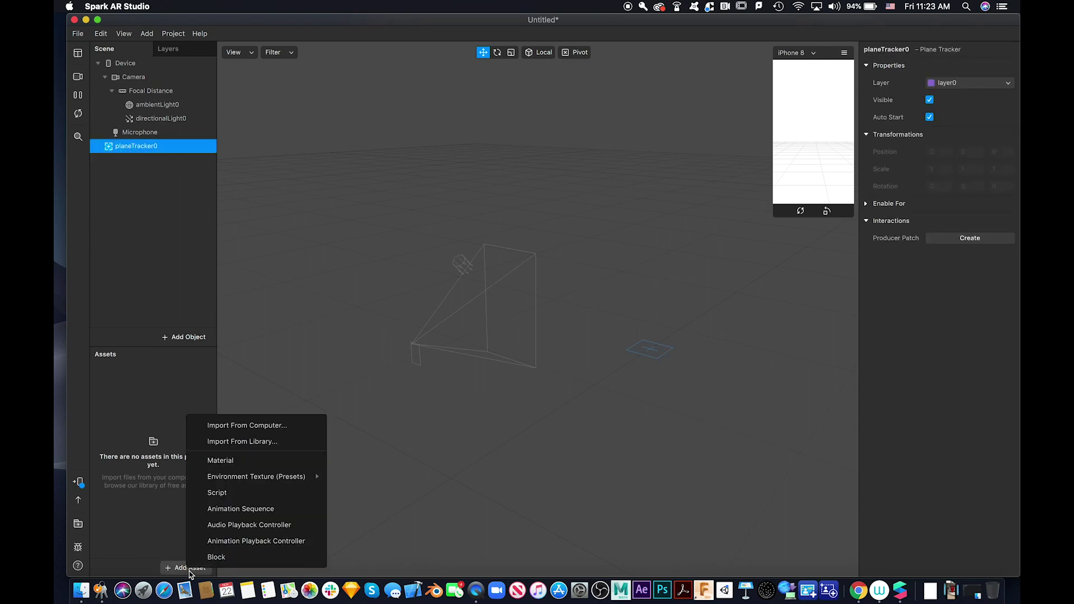
left_click(275, 427)
left_click(383, 98)
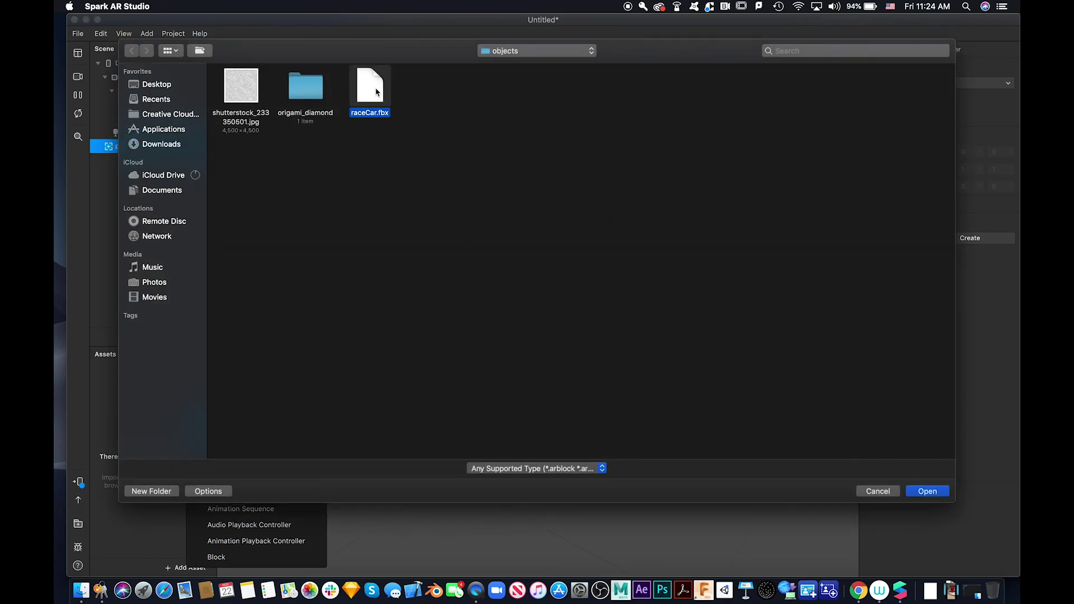
left_click(927, 491)
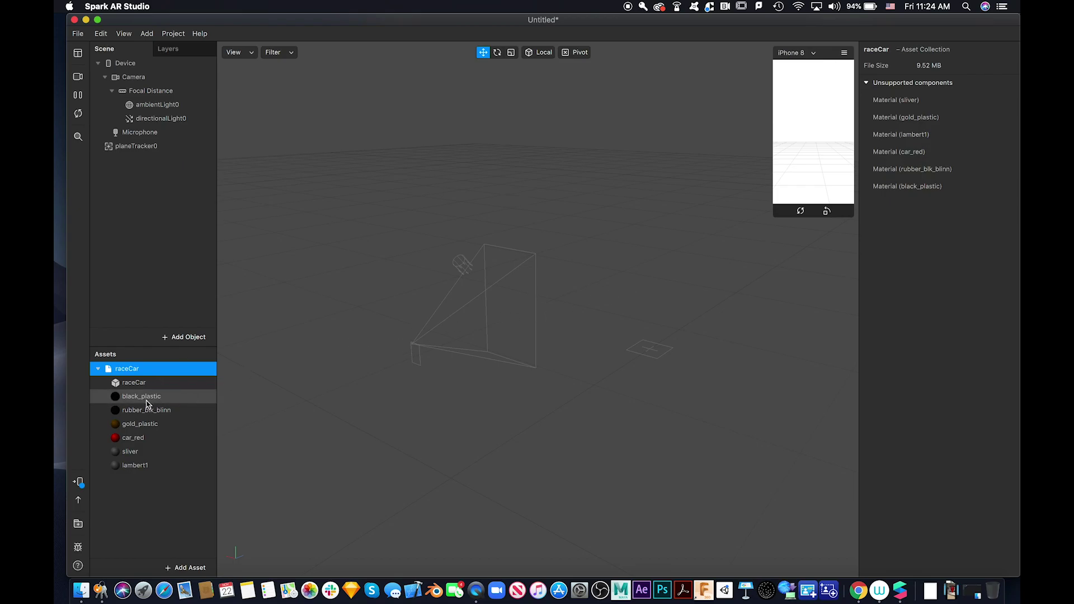
left_click(134, 382)
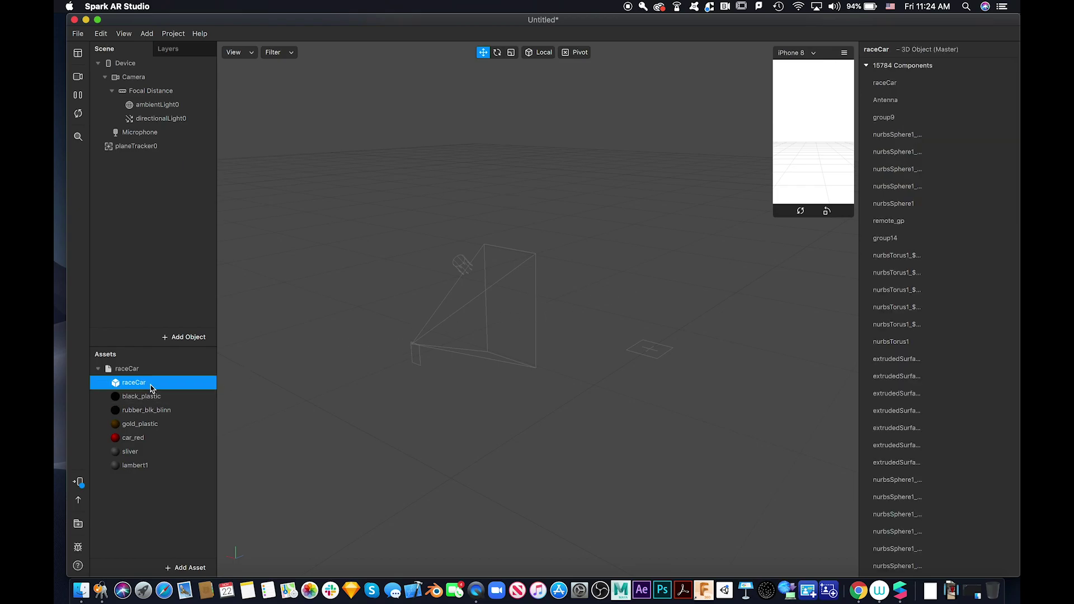
left_click(152, 373)
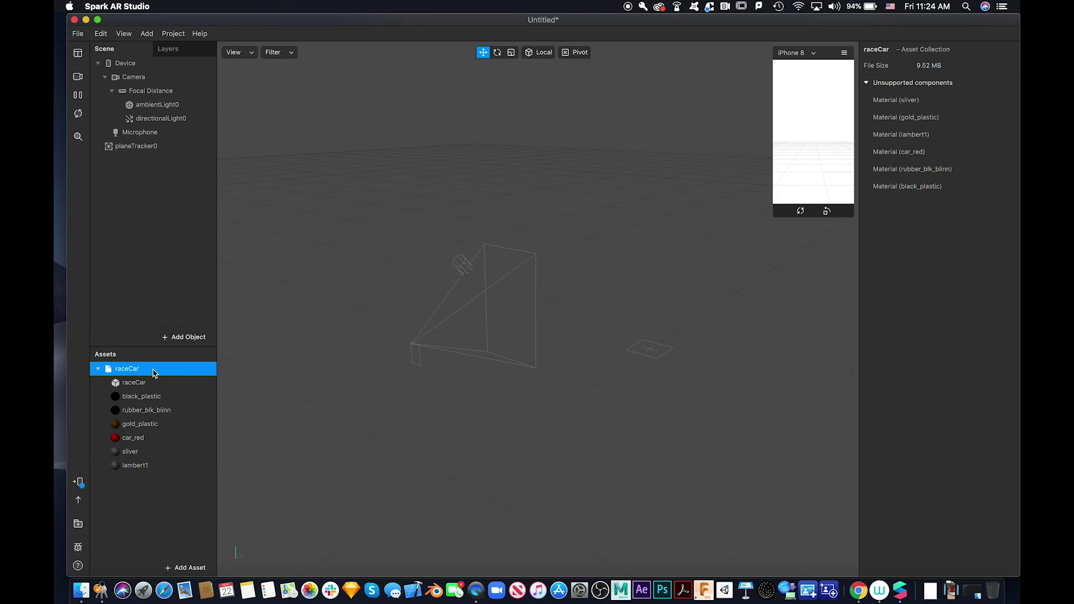
- Drag the raceCar asset onto planeTracker0 so the car becomes its child in the scene
left_click_drag(128, 374, 162, 147)
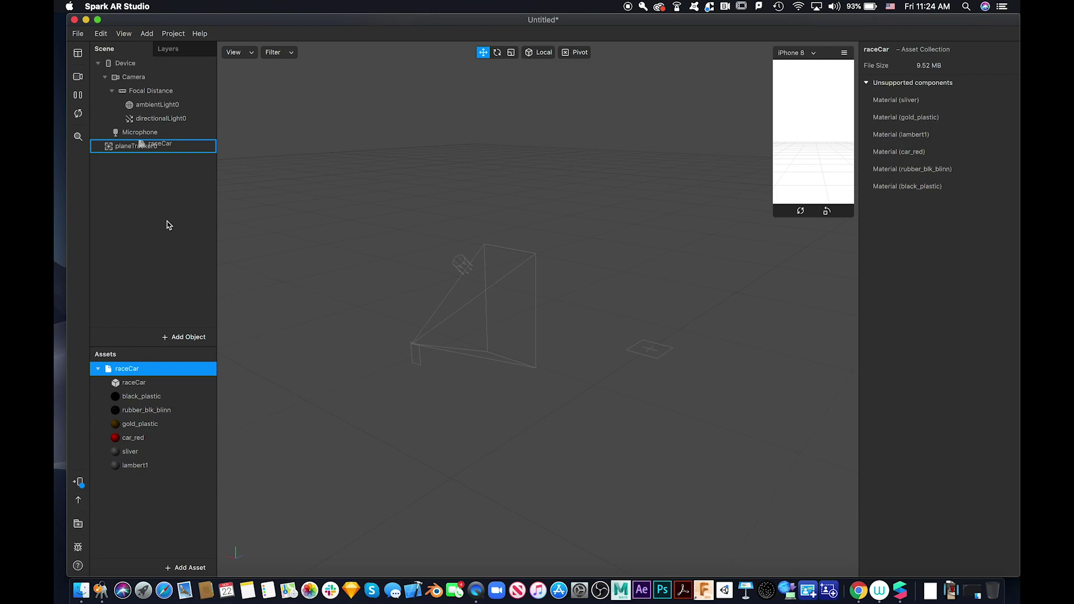
left_click_drag(169, 225, 166, 223)
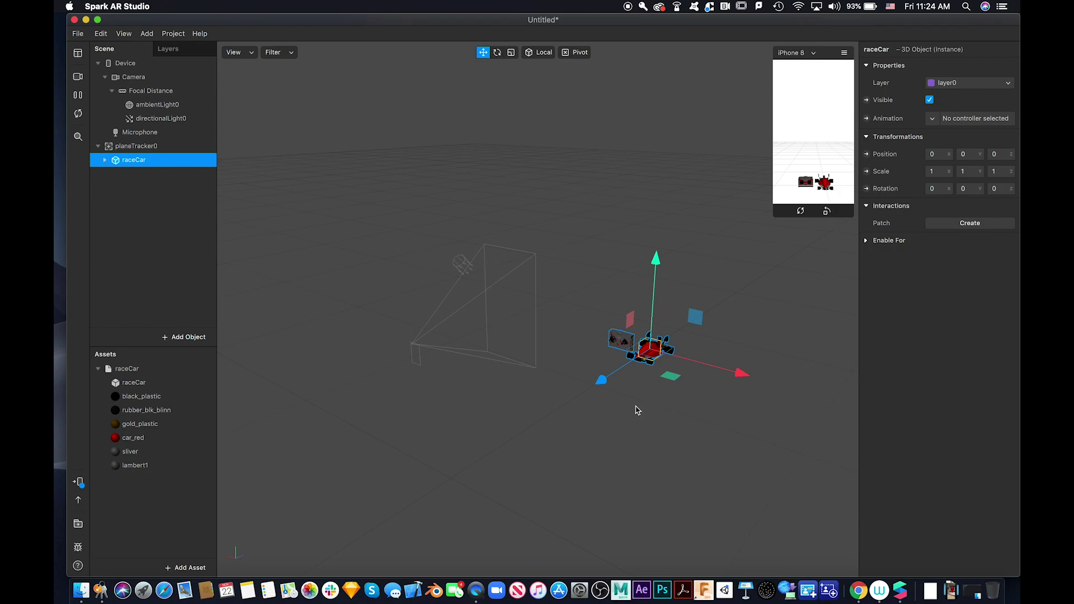
scroll(637, 410, "left", 3)
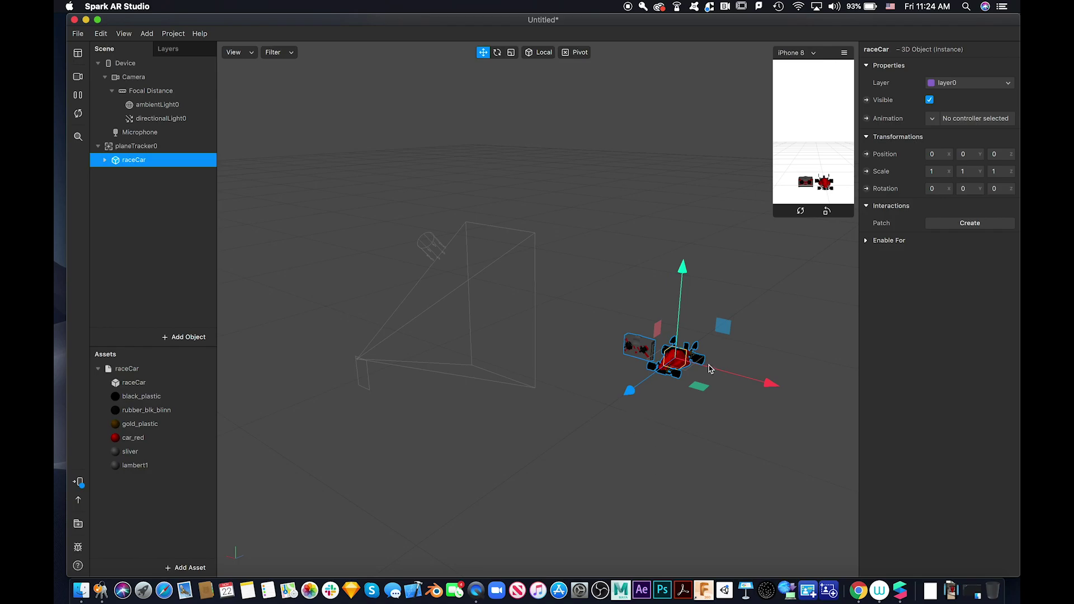
- Select the raceCar object and scale it uniformly to about 2.12
left_click(666, 415)
scroll(665, 416, "left", 2)
scroll(663, 417, "left", 3)
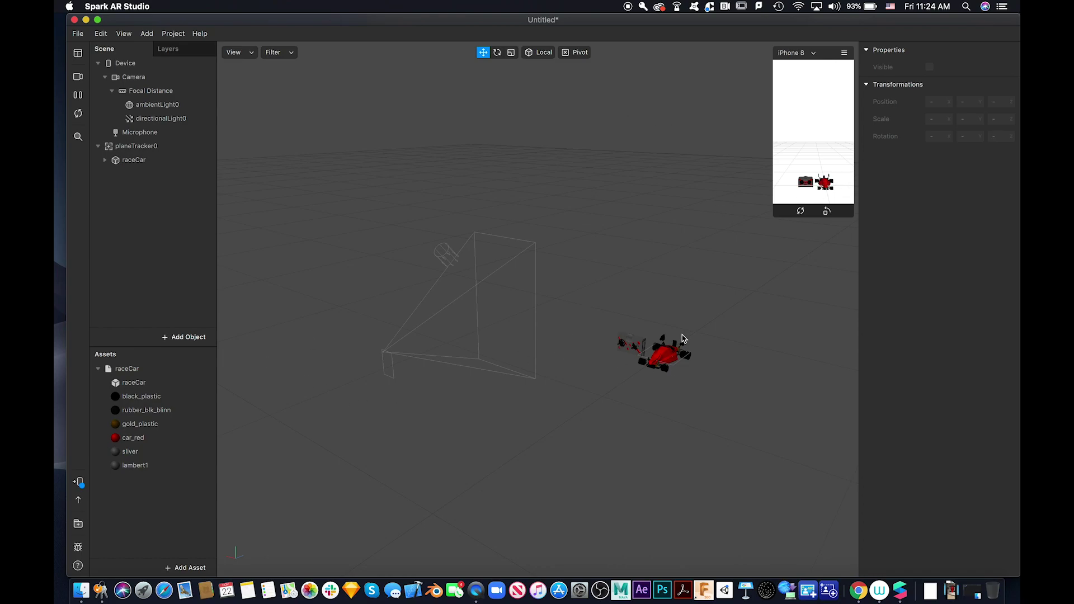
left_click(671, 356)
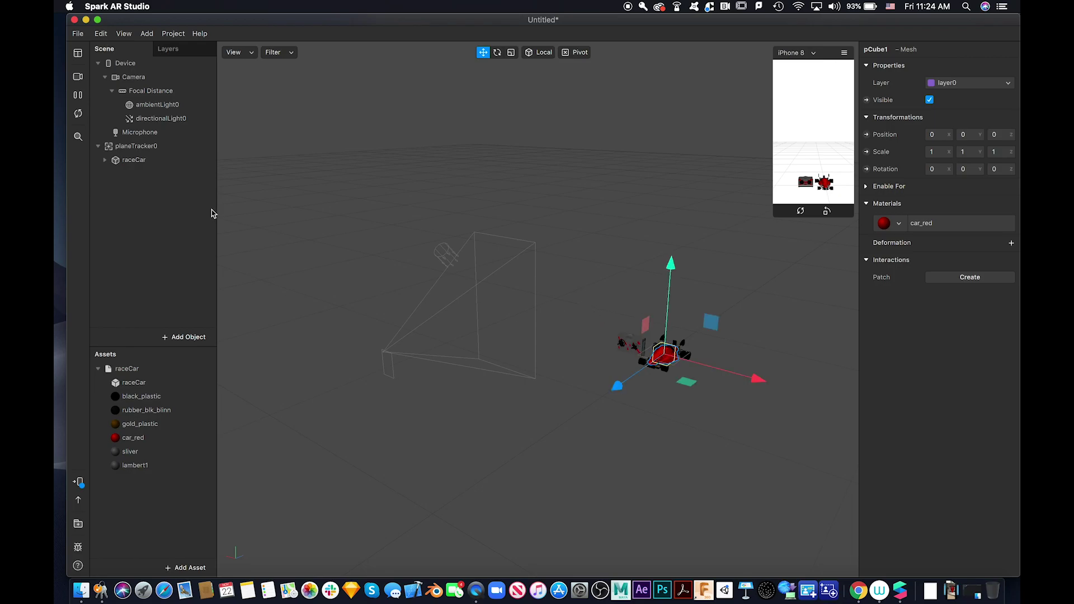
left_click(134, 160)
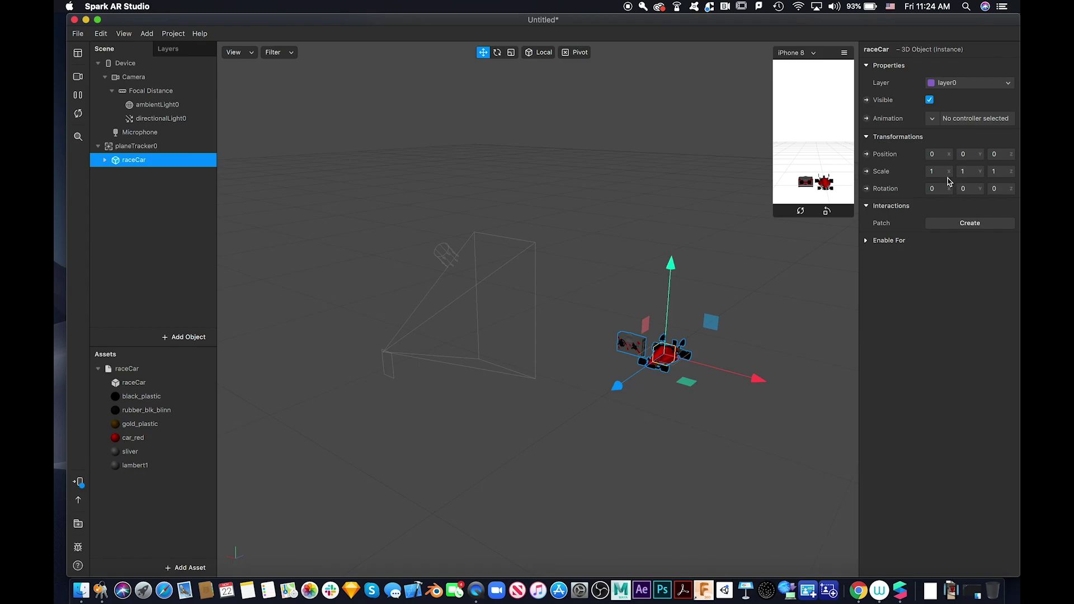
left_click(510, 53)
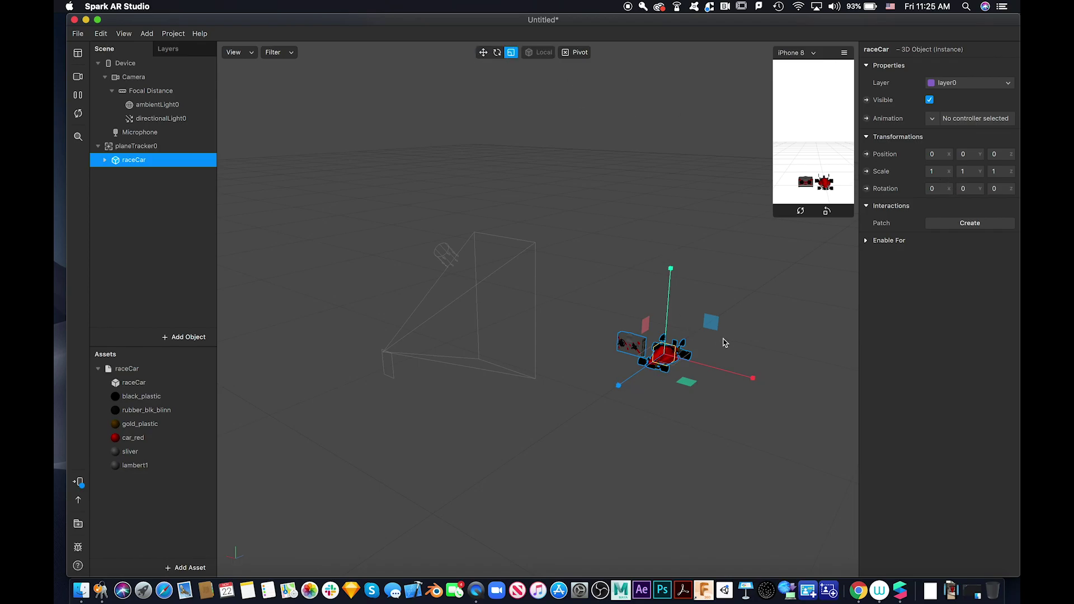
left_click_drag(665, 354, 827, 422)
- Undo a trial rotation, then raise the race car slightly along Y and turn the preview camera
left_click(497, 53)
left_click_drag(712, 317, 719, 334)
key("super+z")
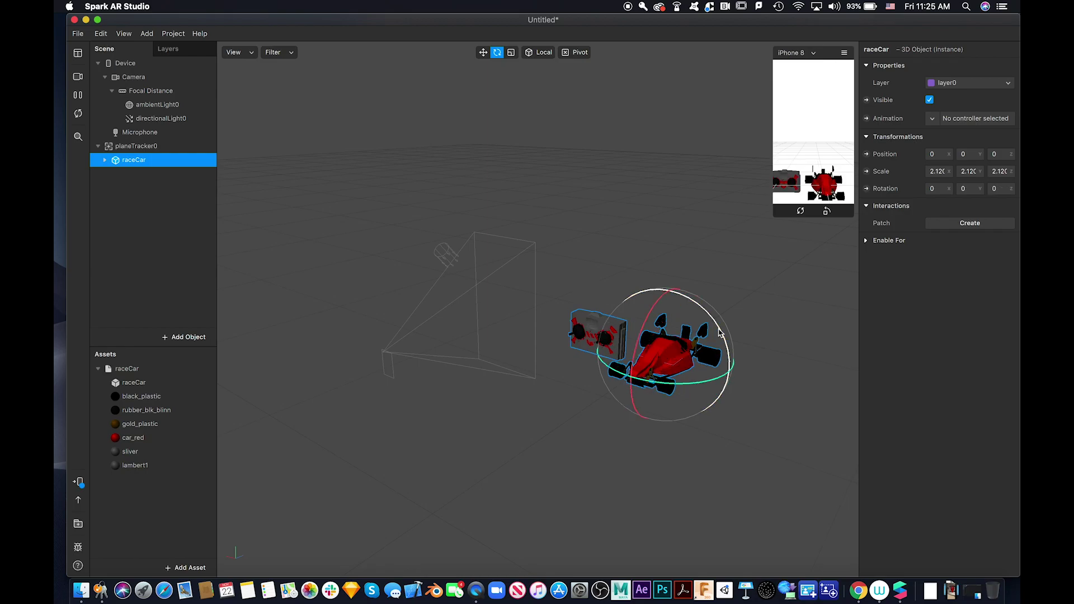
left_click(483, 53)
left_click_drag(672, 267, 673, 245)
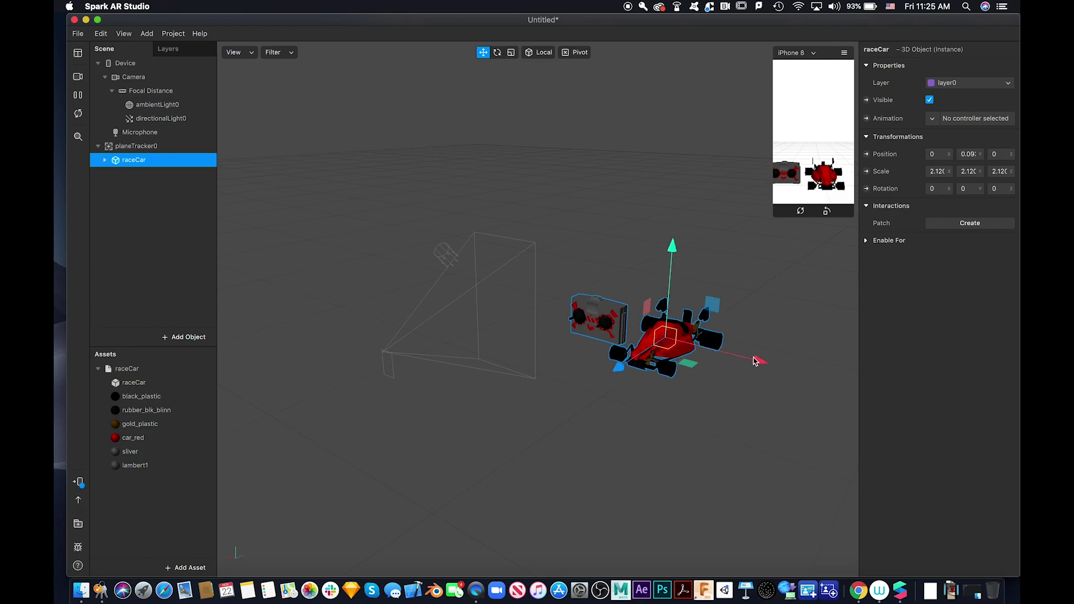
left_click_drag(809, 120, 795, 138)
- Enable Simulate Touch in the simulator's preview menu
left_click(845, 54)
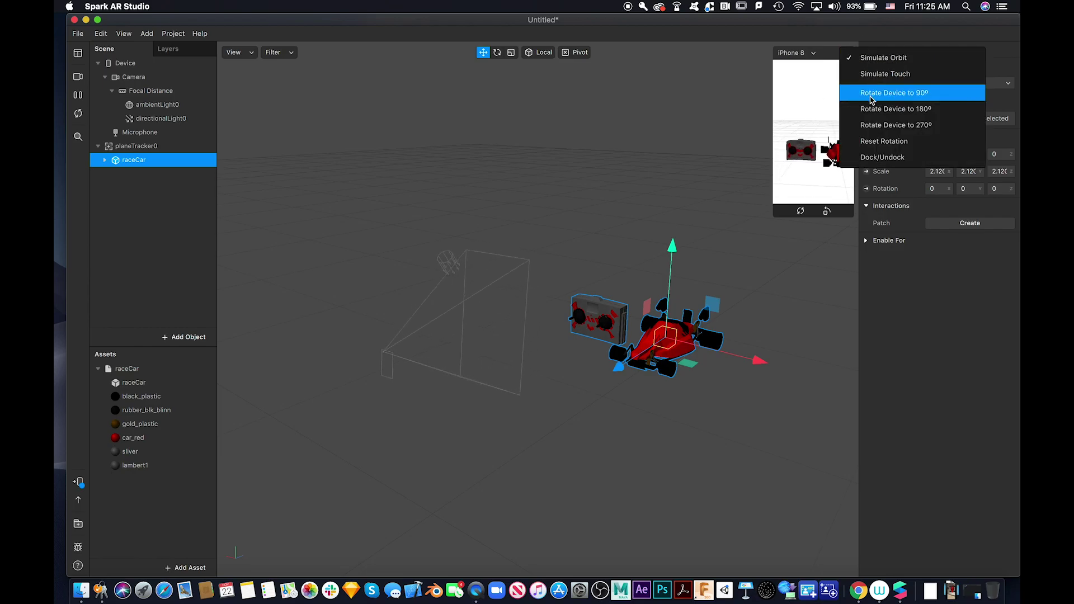
left_click(872, 74)
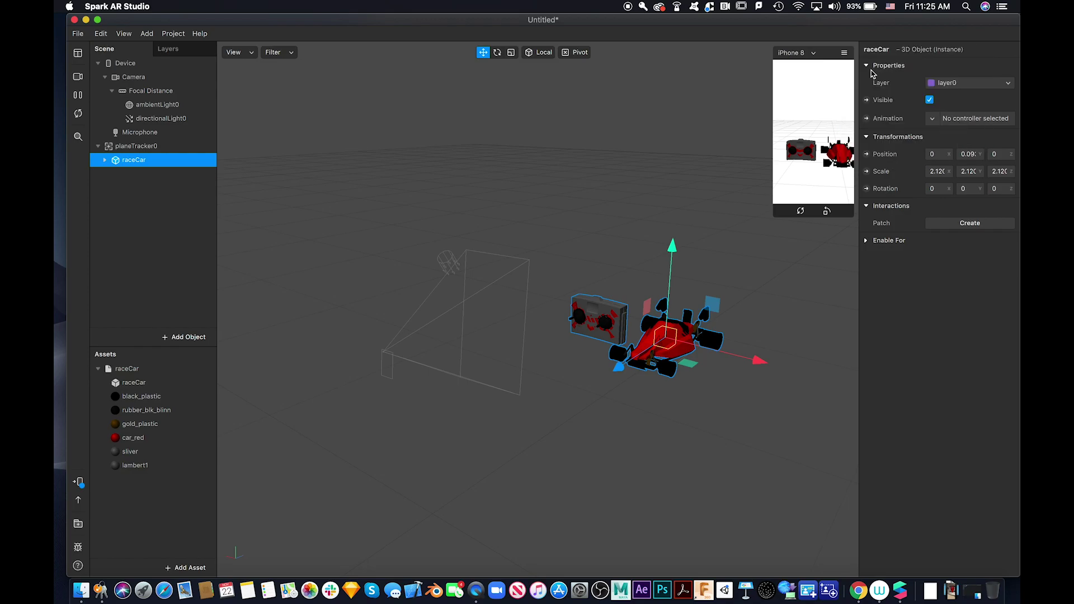
left_click(845, 53)
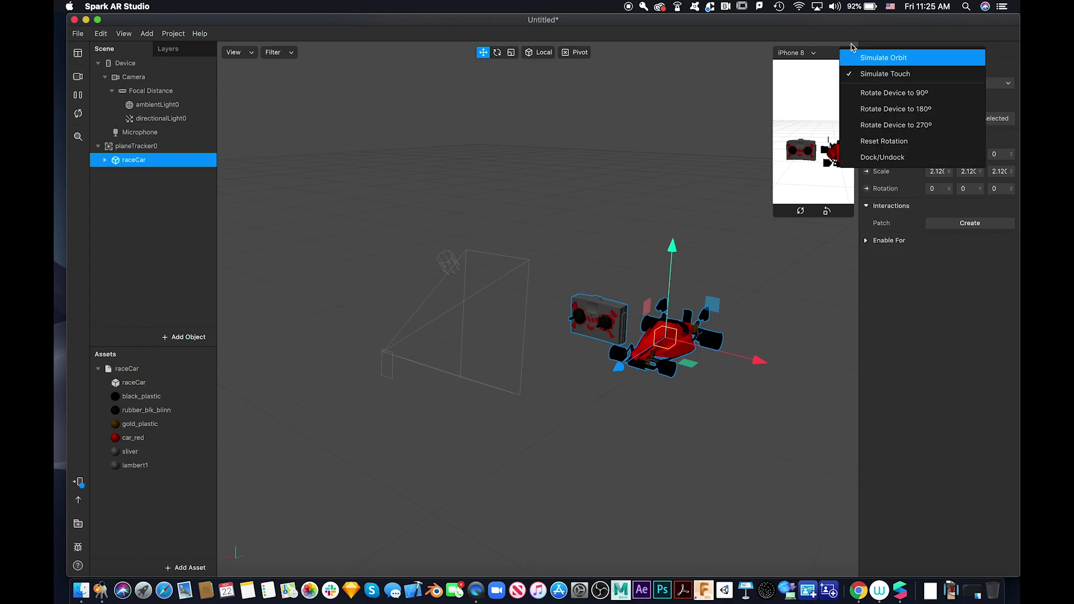
left_click(831, 56)
left_click(818, 162)
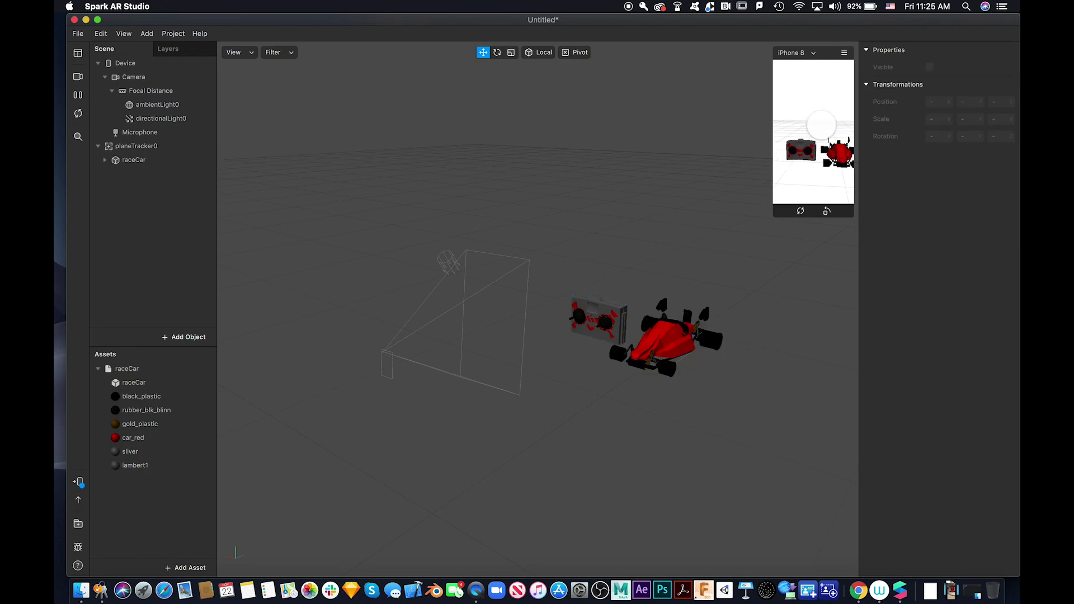
left_click(845, 53)
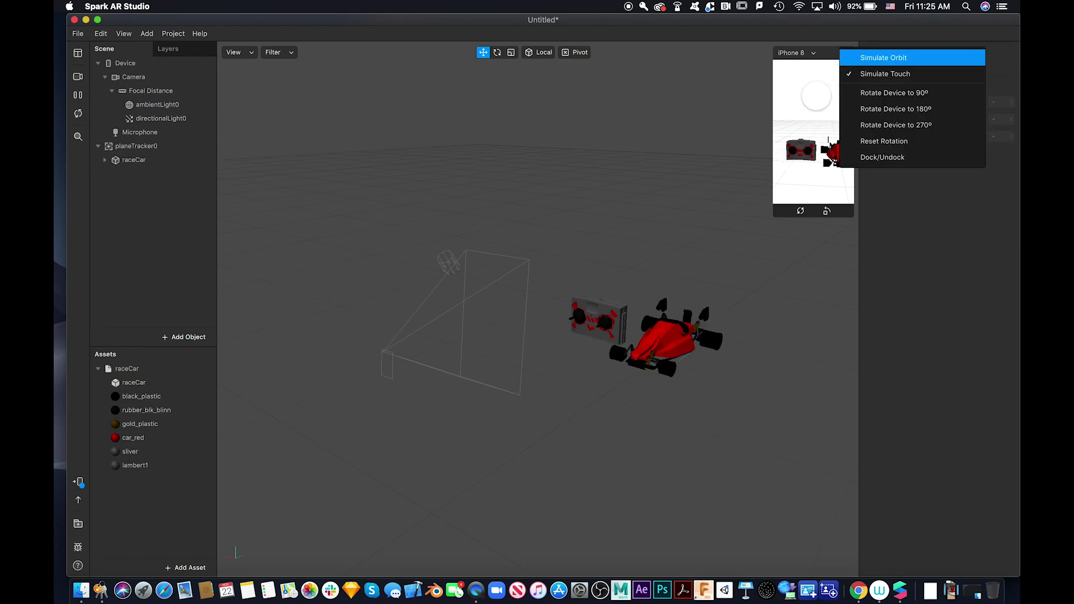
left_click(823, 105)
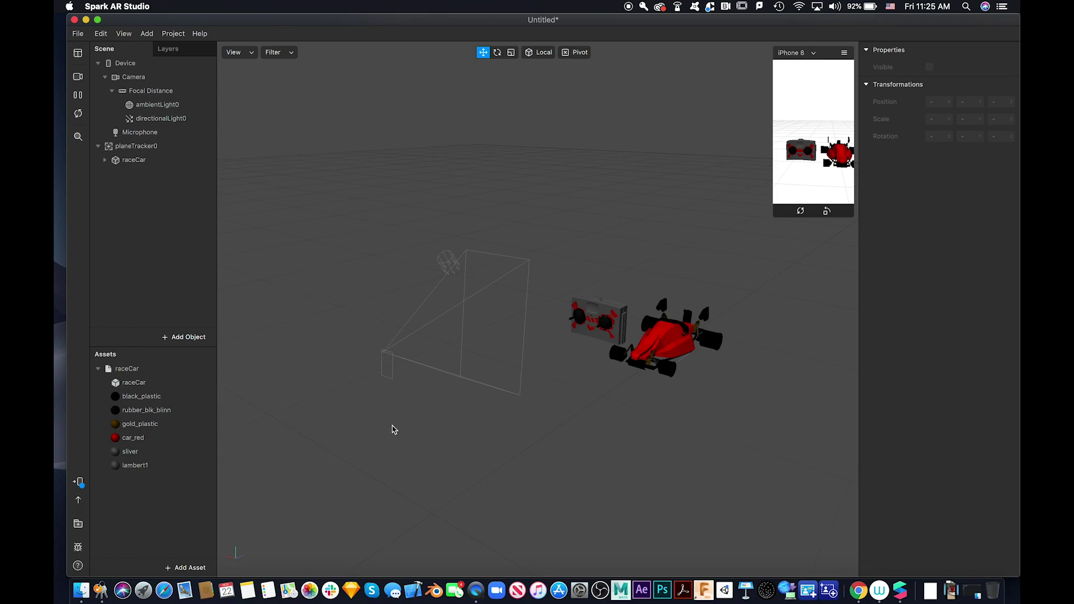
- Select the car_red material and review its Shader Type, leaving it Standard
left_click(173, 440)
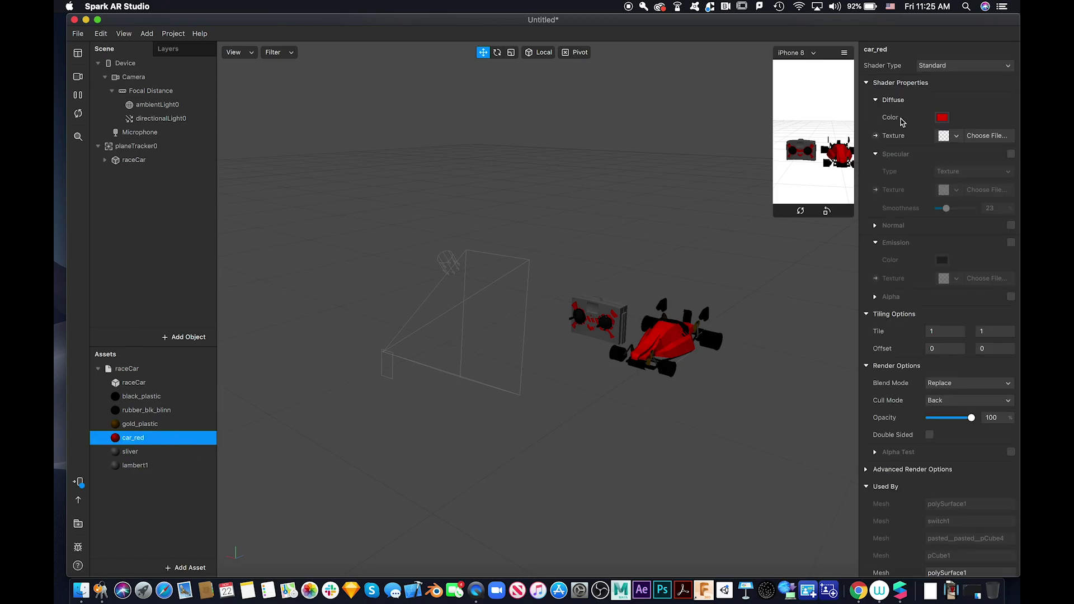
left_click(949, 70)
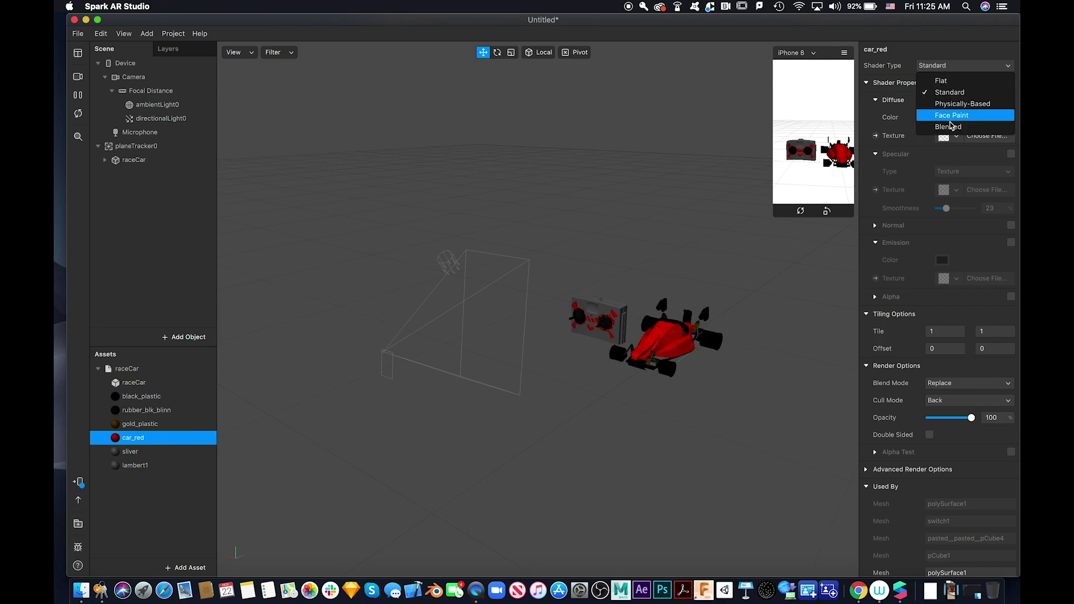
left_click(959, 47)
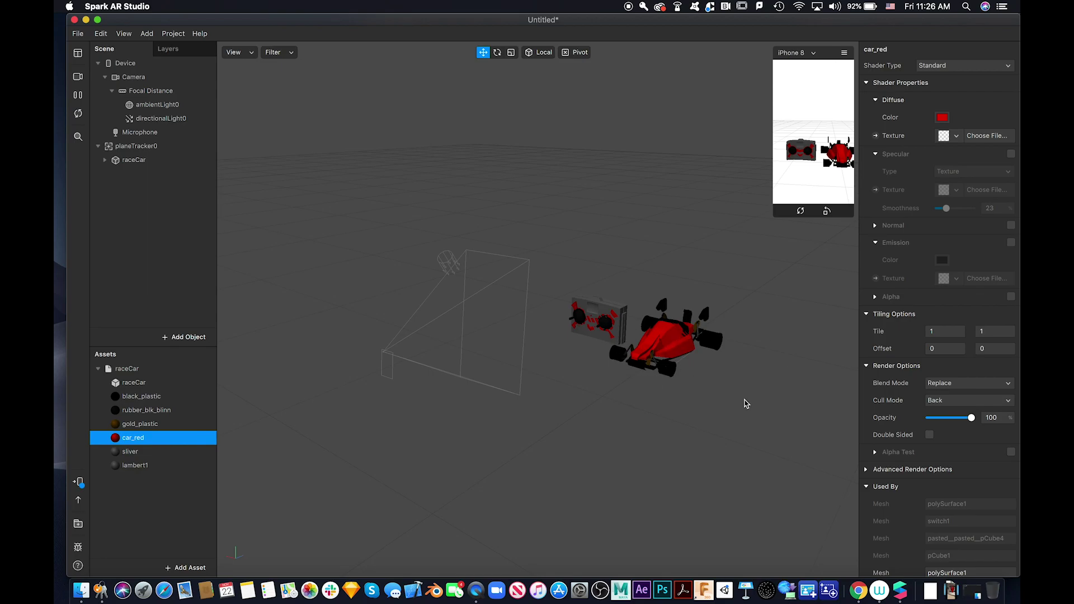
- Set car_red's Diffuse Texture to a new texture from shutterstock_233350501.jpg
left_click(957, 137)
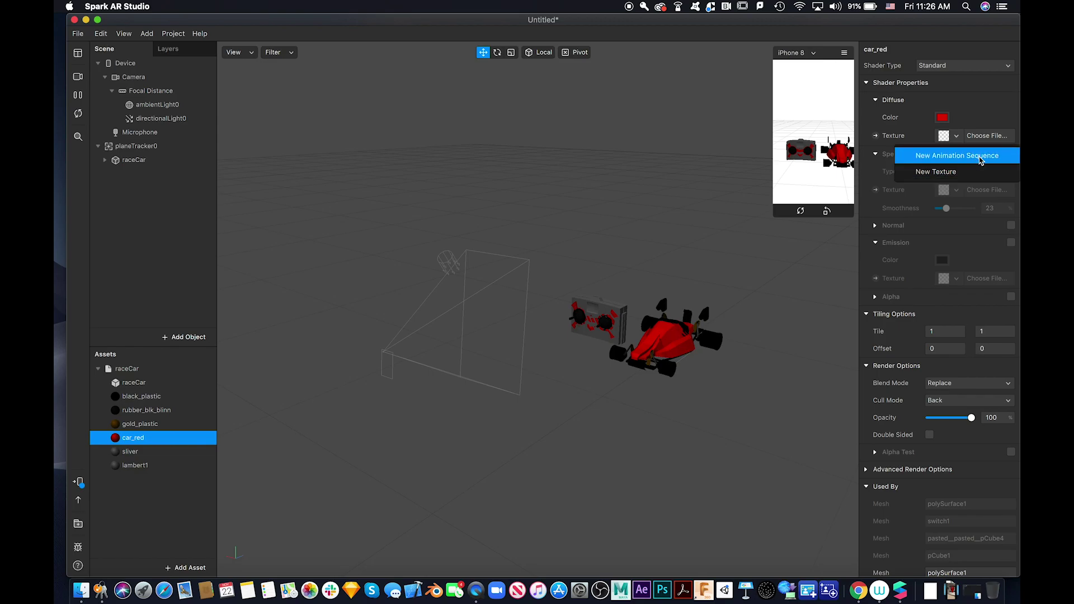
left_click(988, 136)
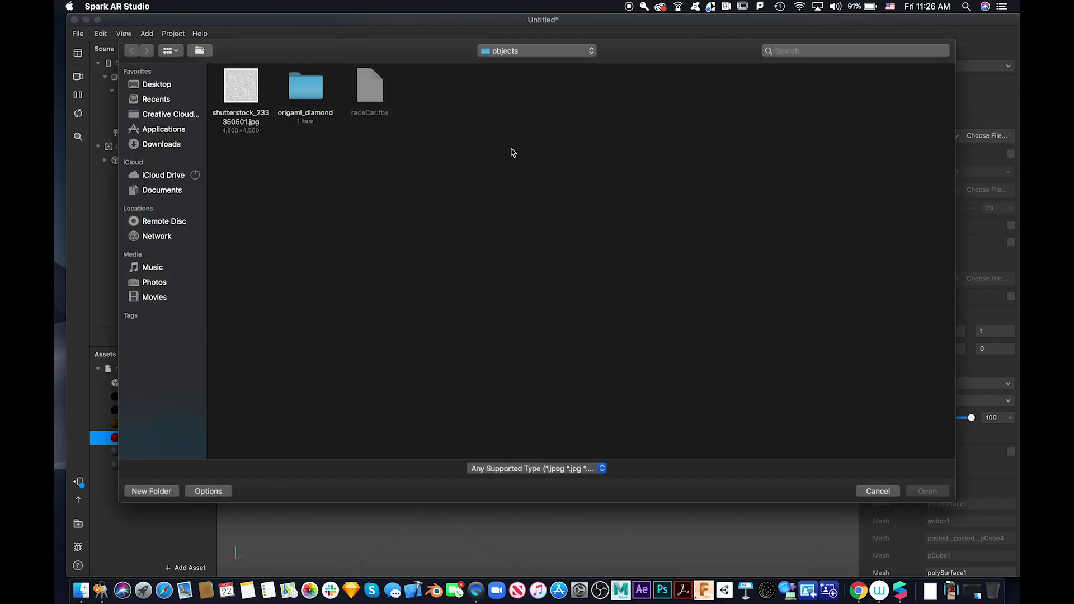
left_click(251, 79)
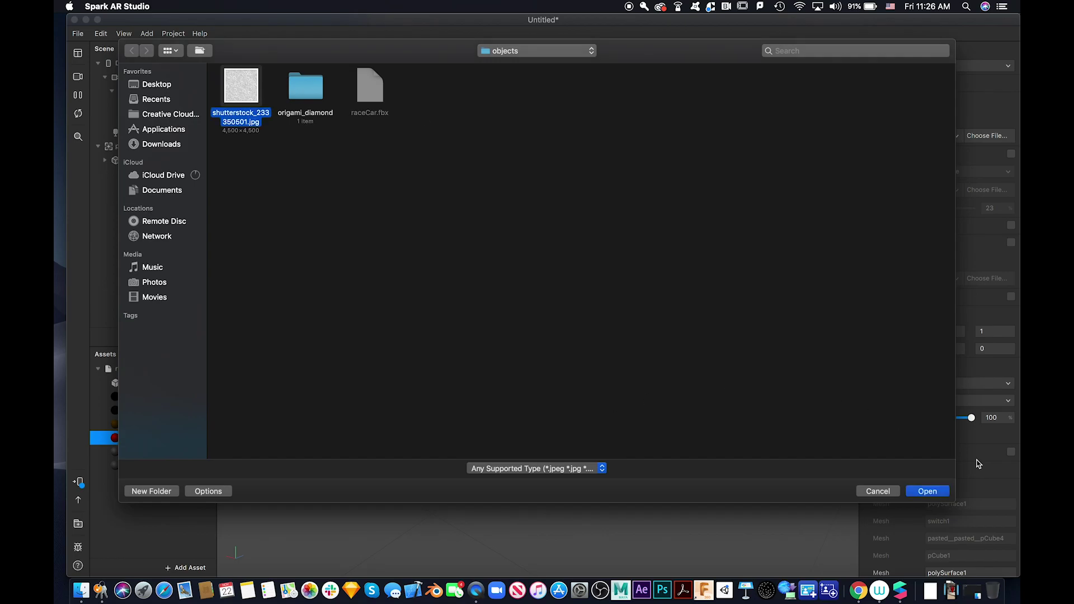
left_click(938, 495)
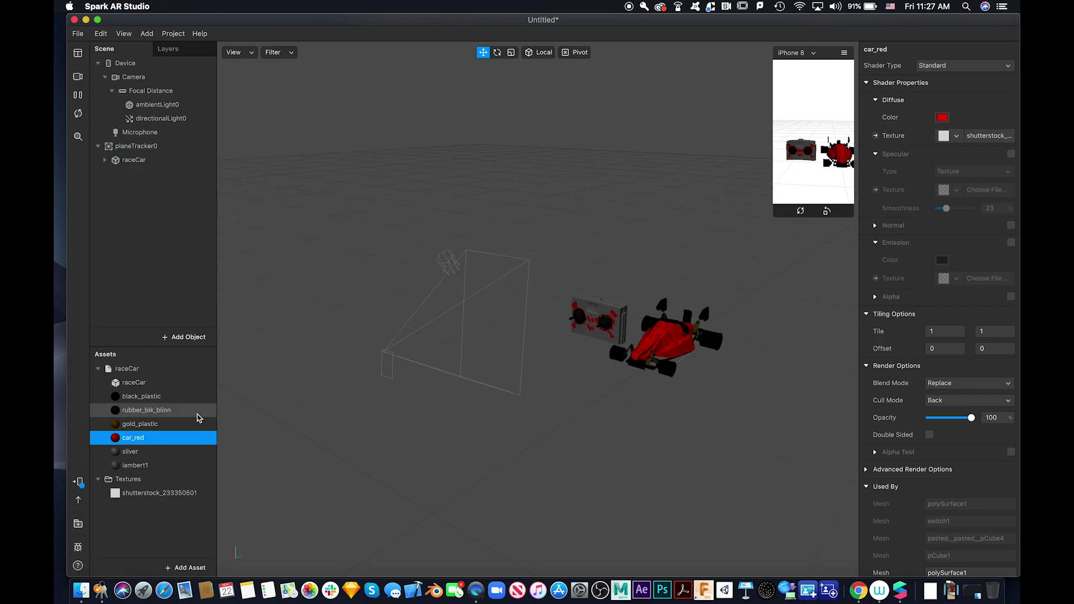
scroll(632, 376, "up", 5)
scroll(632, 376, "up", 5)
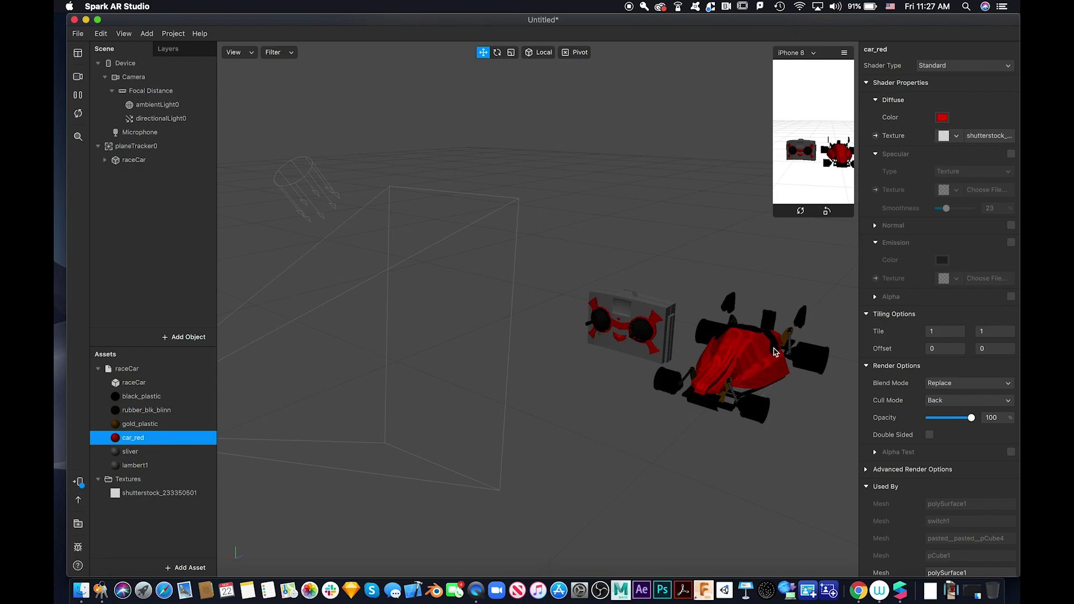
scroll(776, 350, "down", 5)
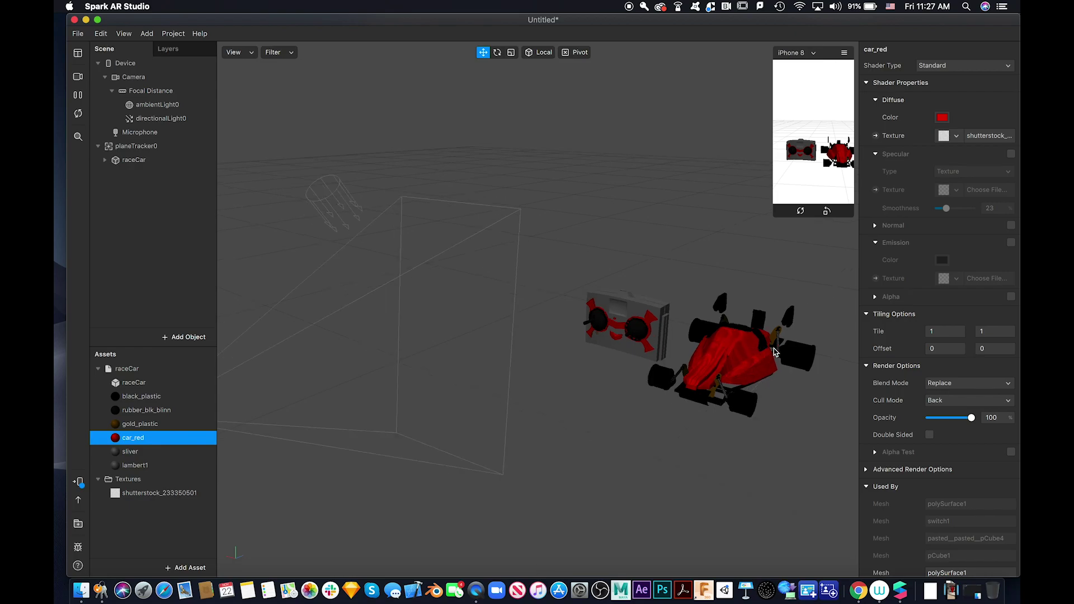
left_click(952, 591)
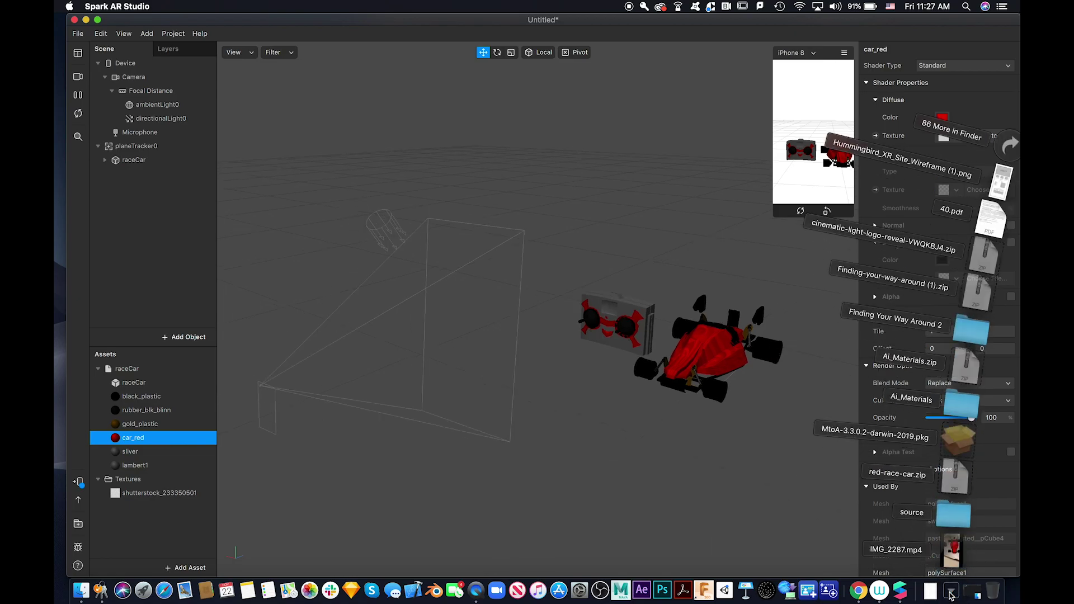
left_click(957, 553)
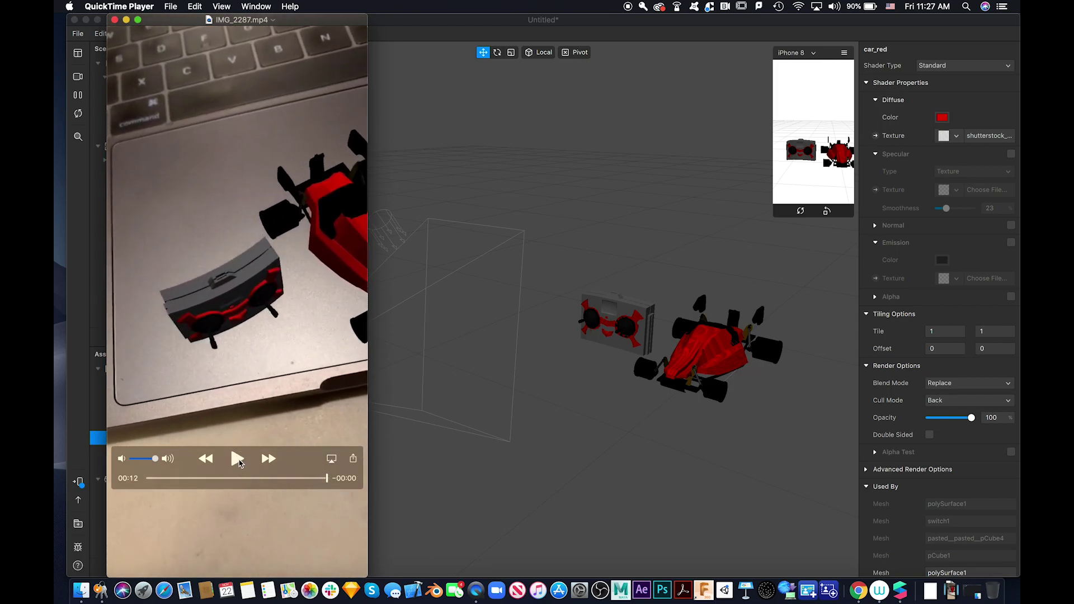
left_click(115, 20)
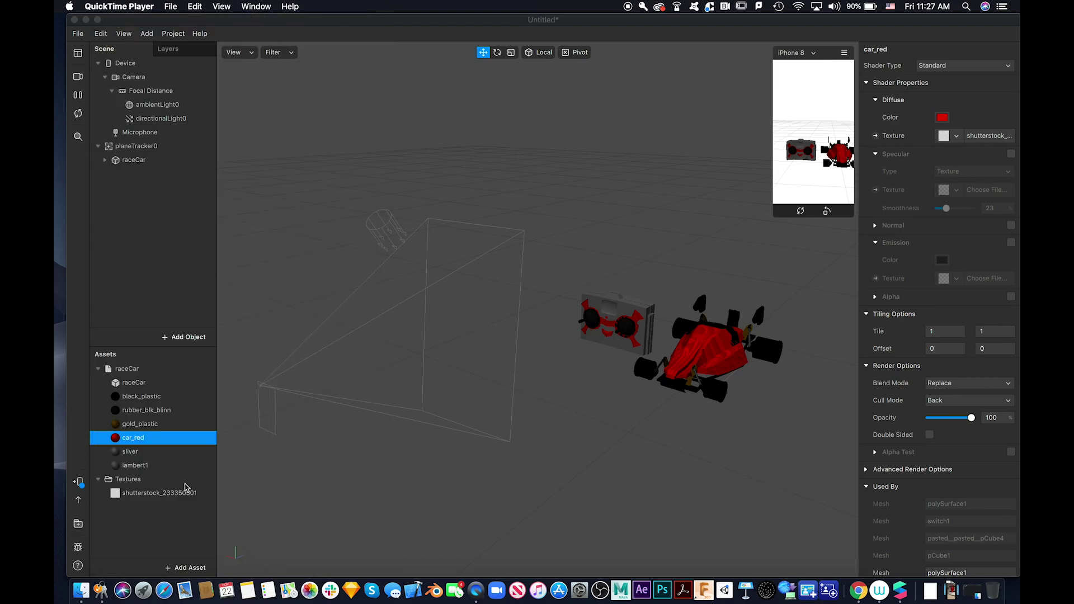
- Send the effect to the connected iPhone and start the project export
left_click(79, 482)
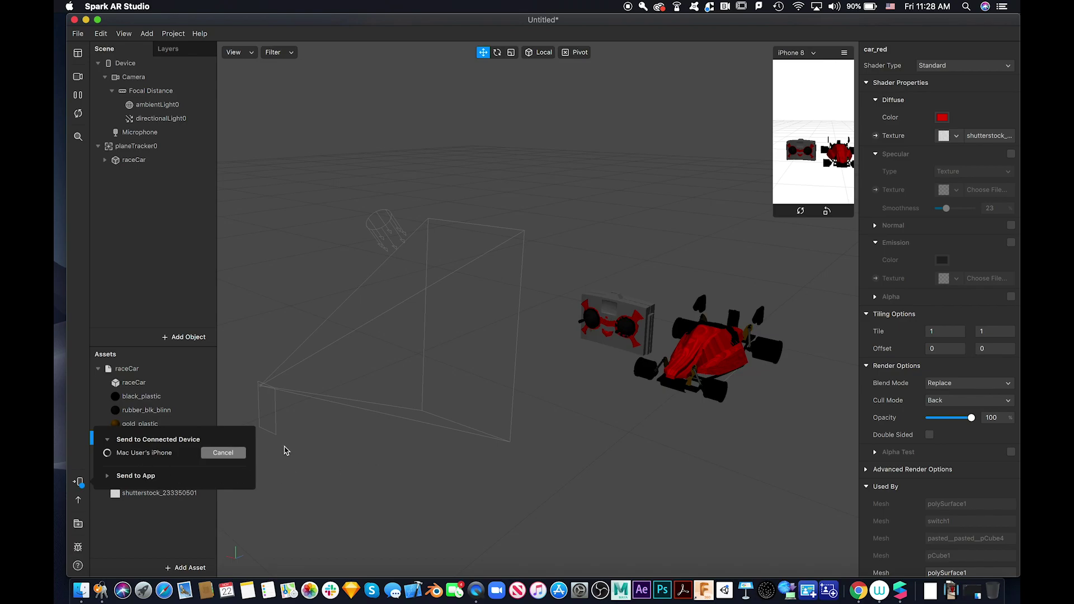
left_click(79, 503)
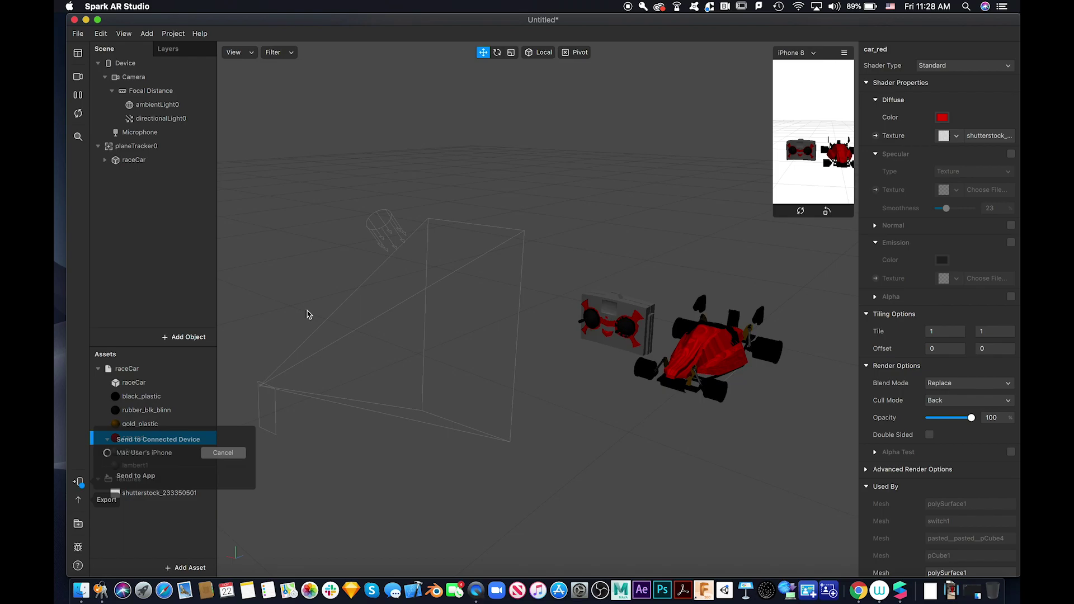
- Start the project export, then cancel it at 17% packaging to return to the race-car scene
key("super+e")
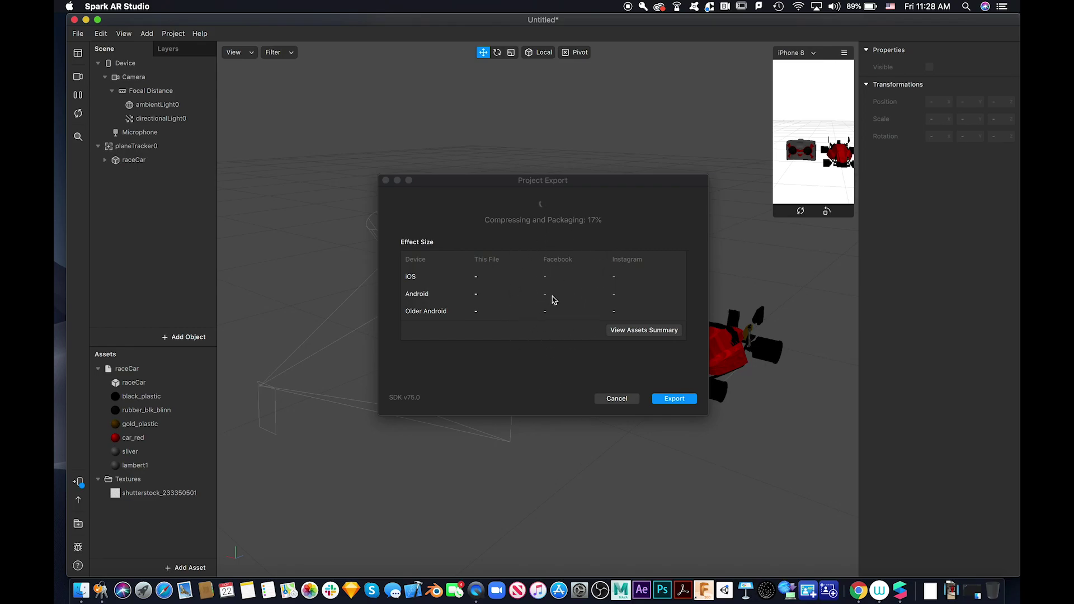
left_click(617, 399)
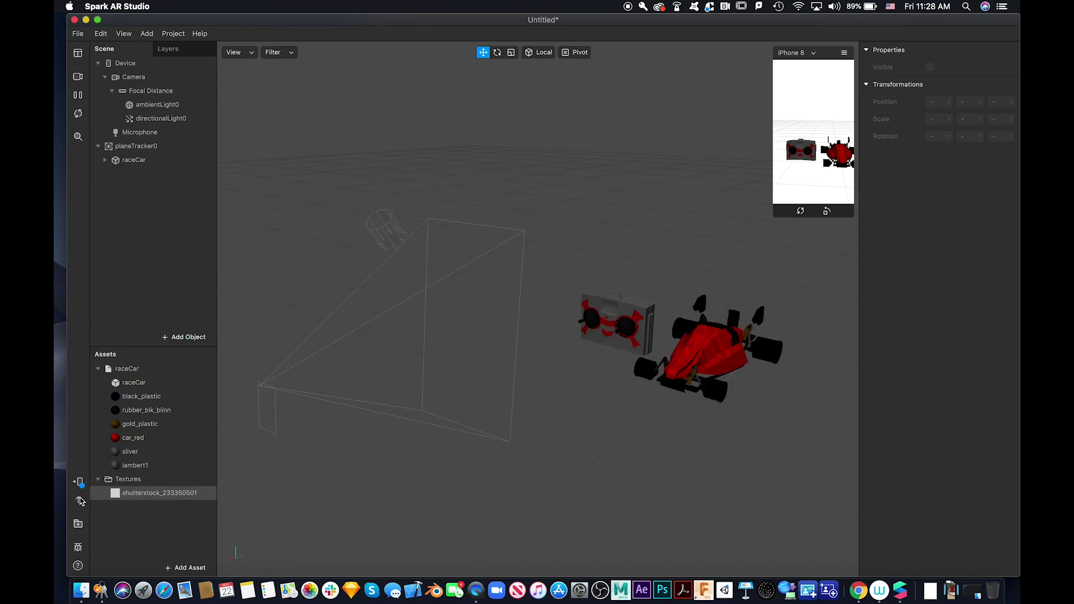